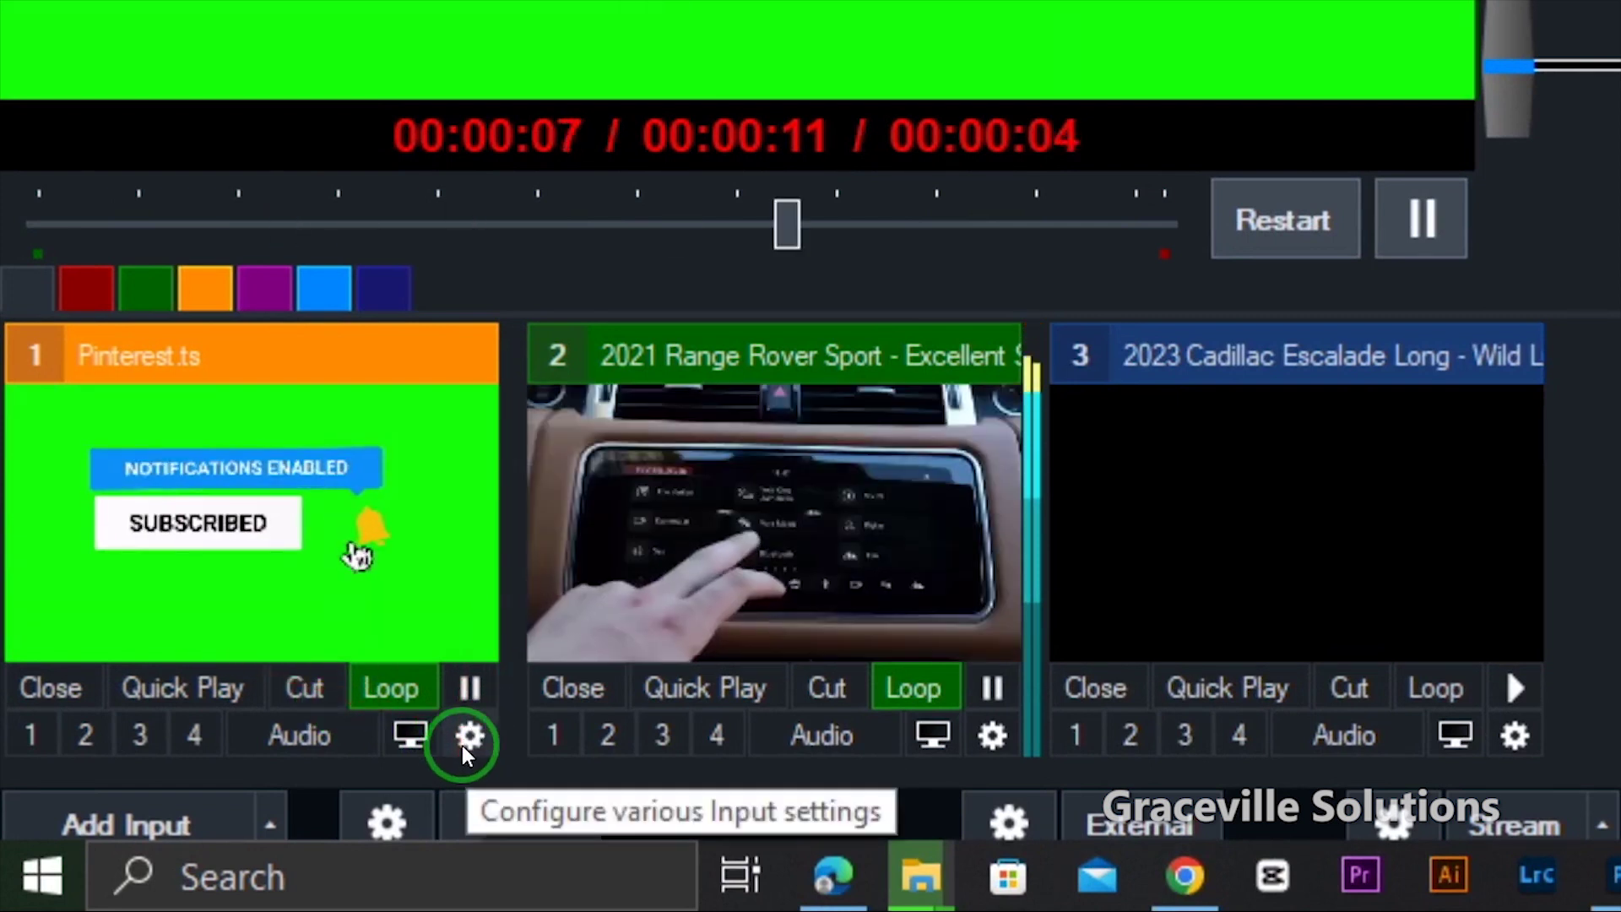
Enable Colour Key on input 1 Pinterest.ts and bring up the Auto Colour Key picker
{"action": "left_click", "coordinate": [481, 736]}
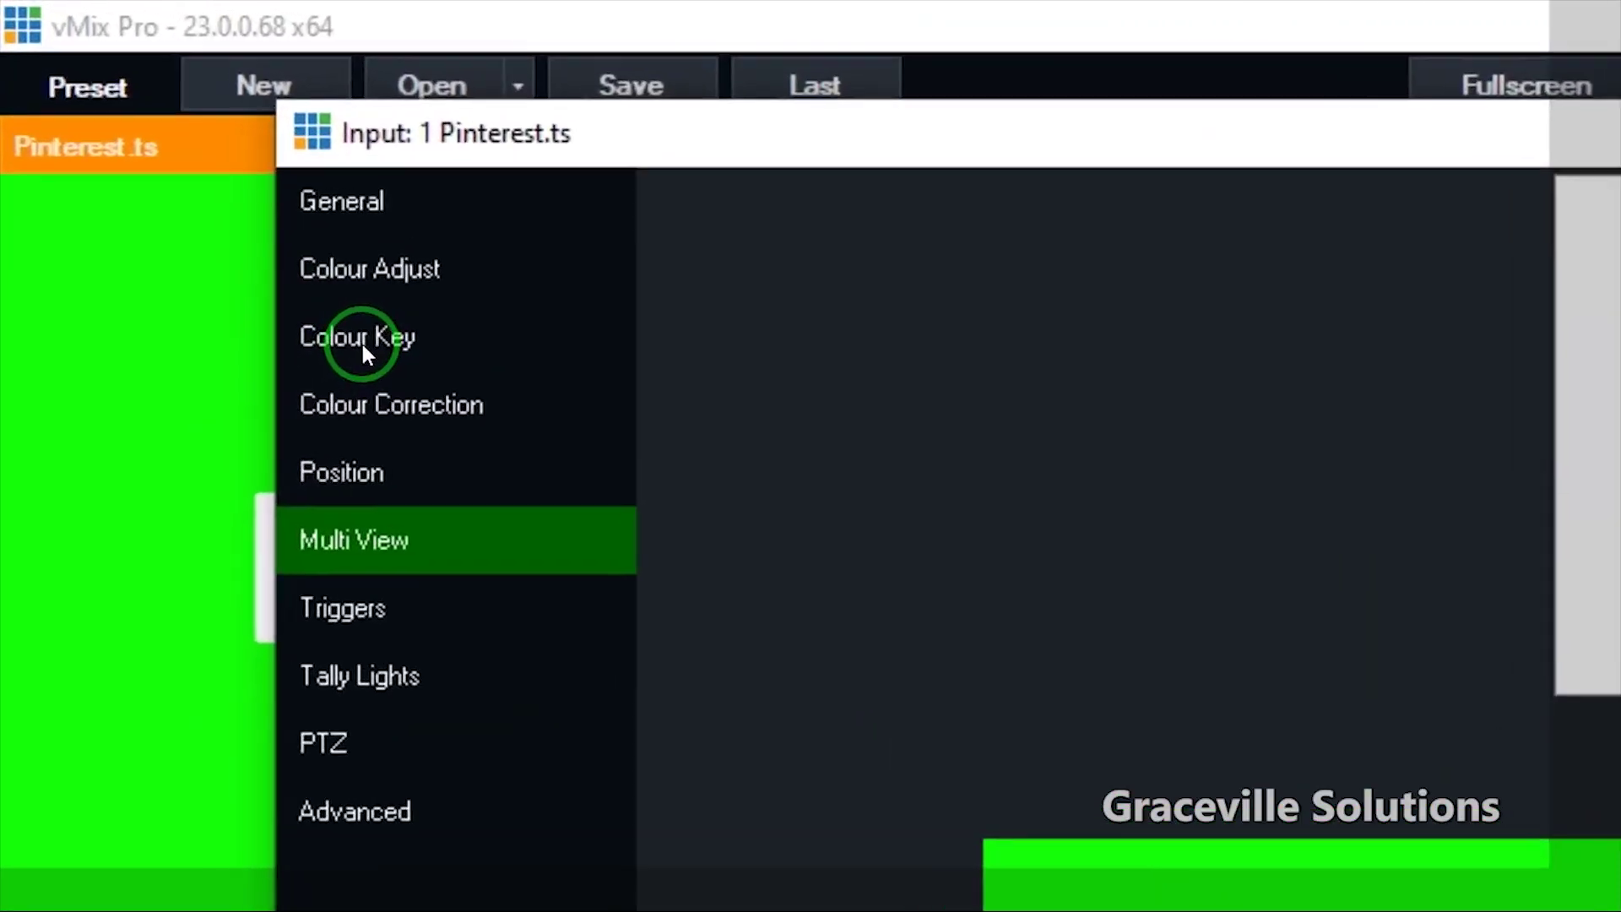
{"action": "left_click", "coordinate": [363, 341]}
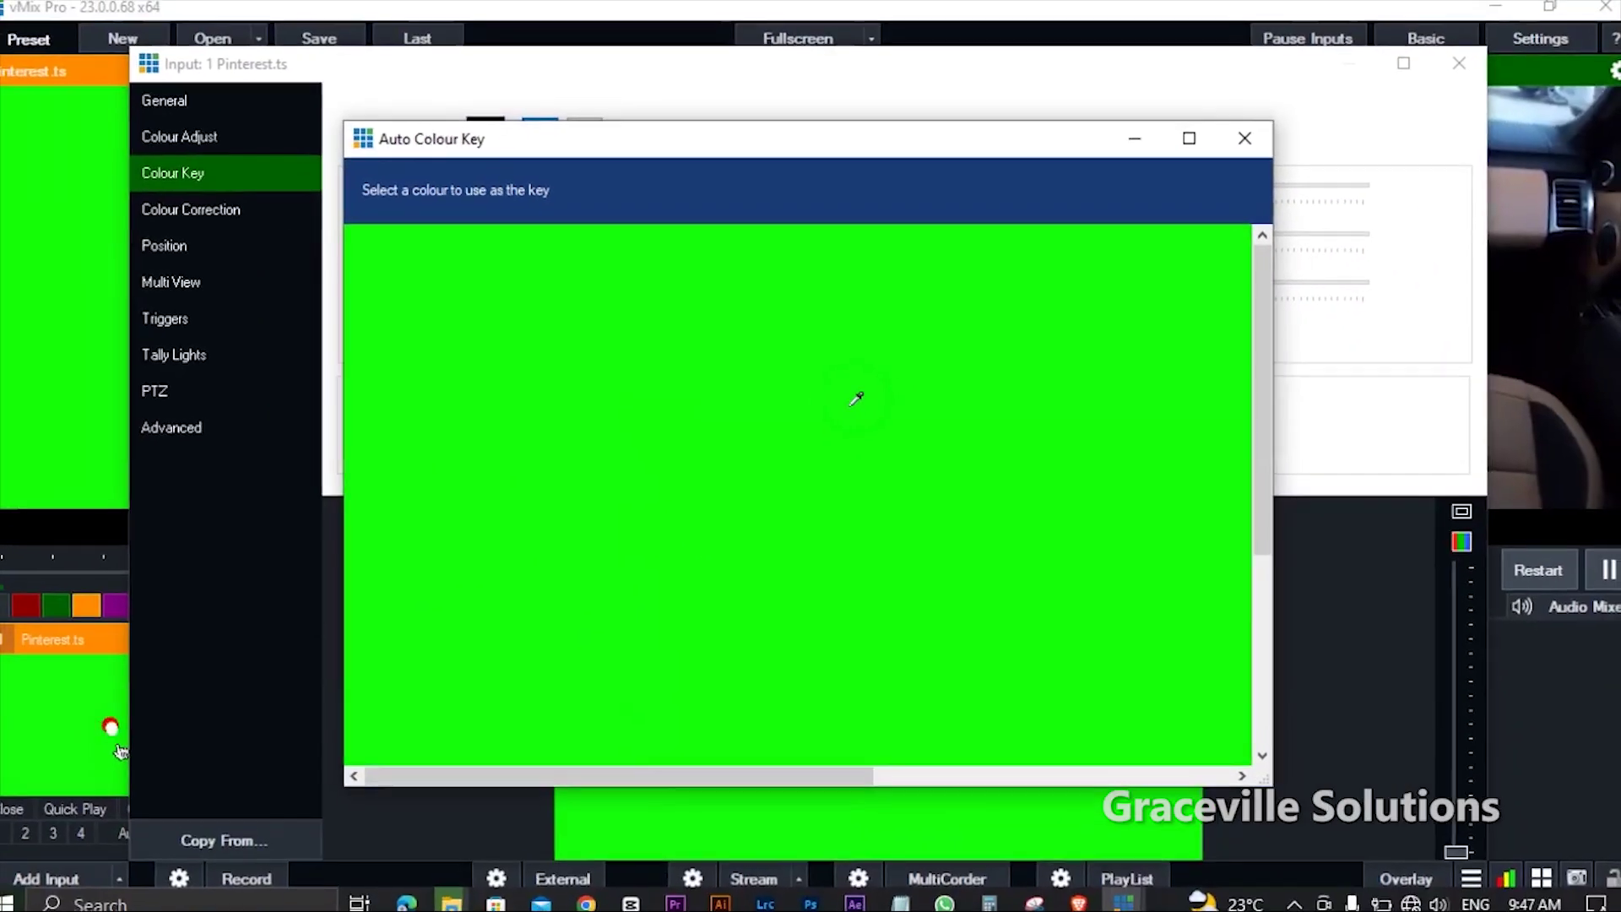
{"action": "left_click", "coordinate": [642, 481]}
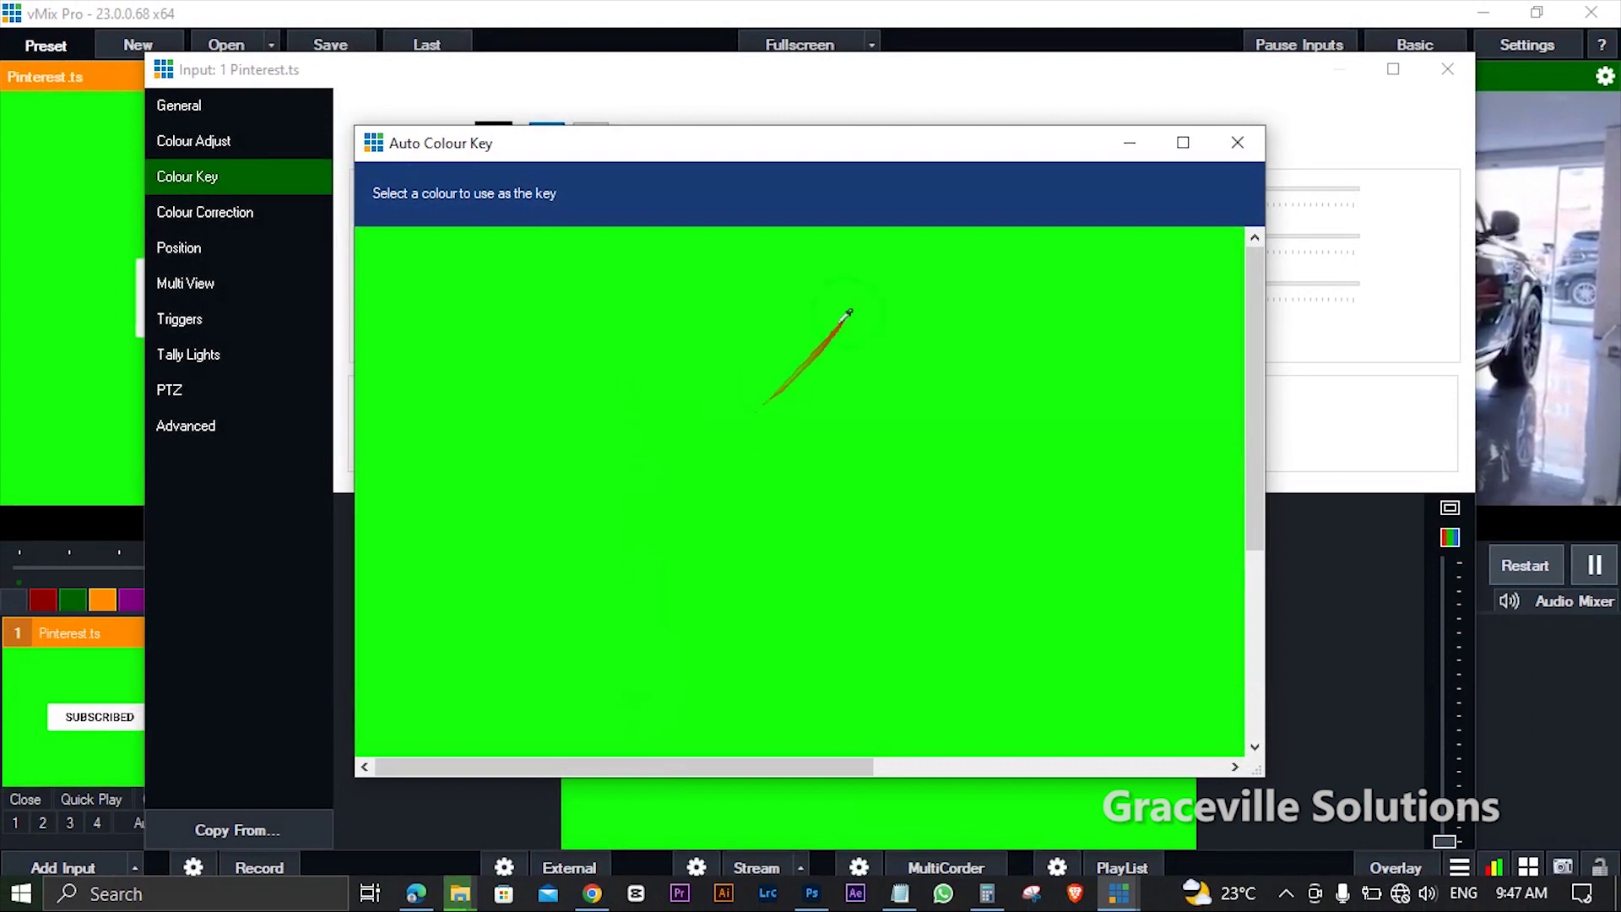
Use the eyedropper to take the clip's green background as the Pinterest.ts key colour
{"action": "left_click", "coordinate": [1252, 144]}
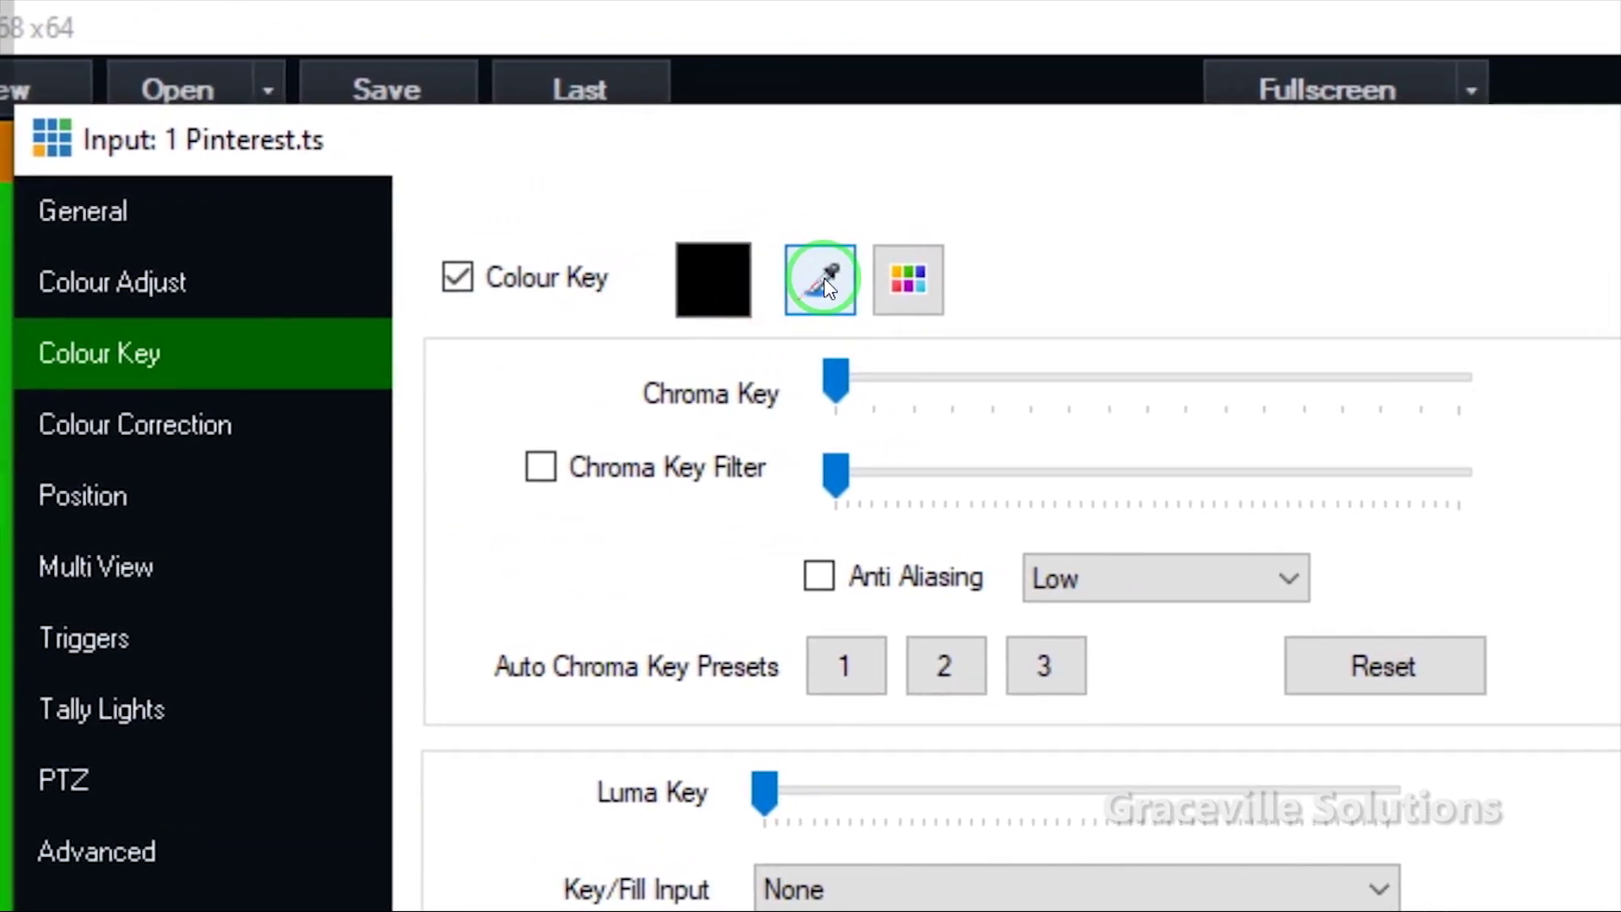
{"action": "left_click", "coordinate": [828, 287]}
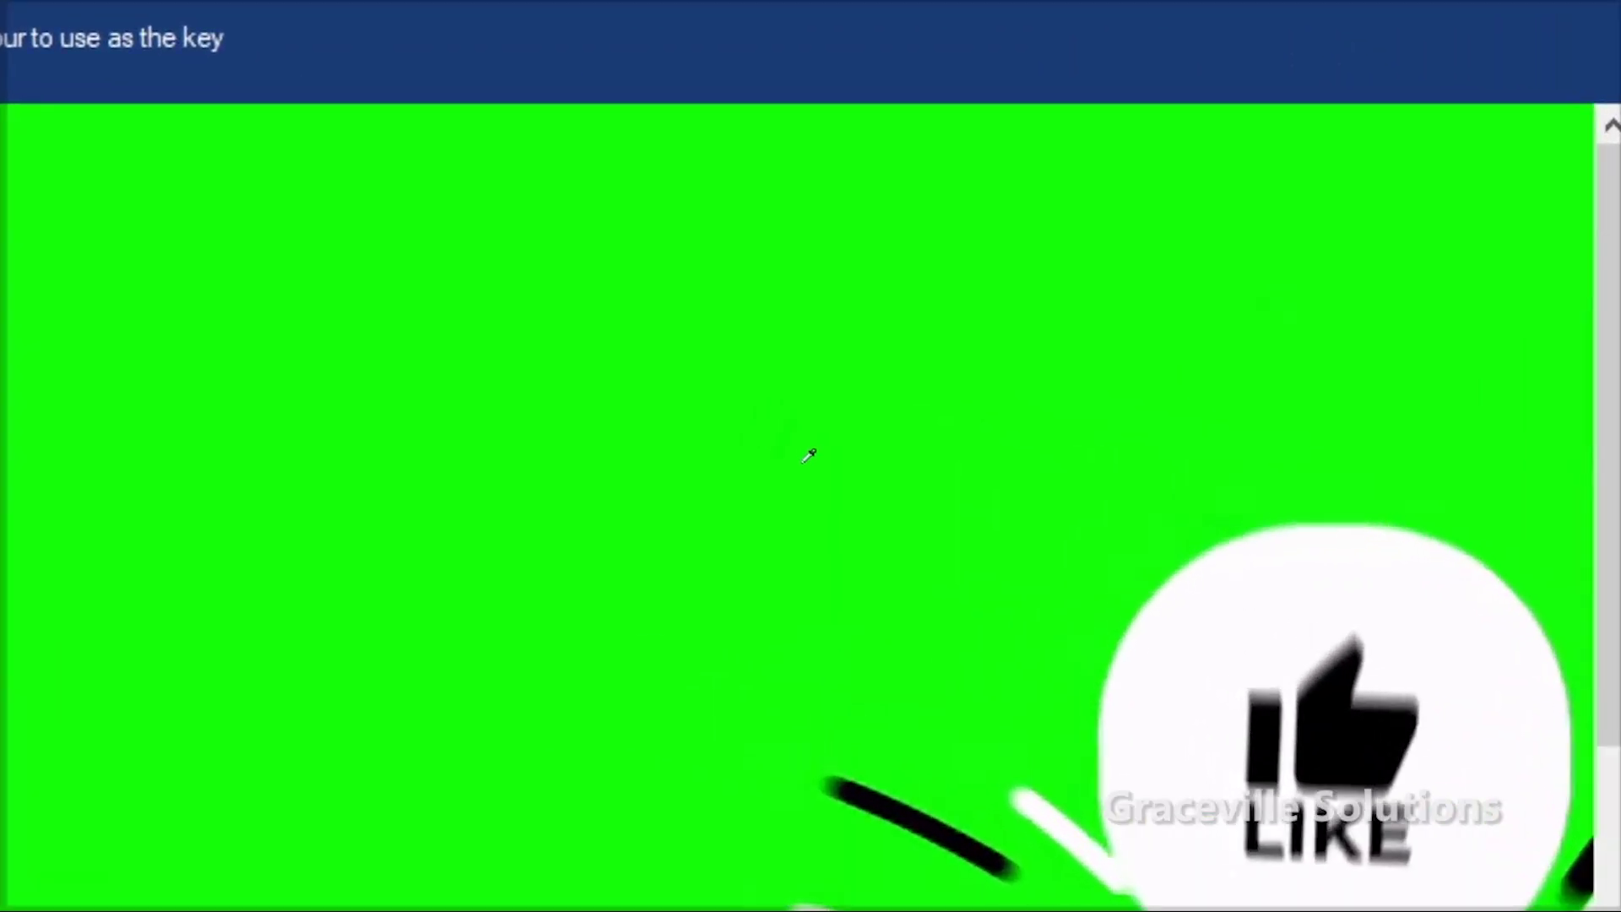
{"action": "left_click", "coordinate": [804, 390]}
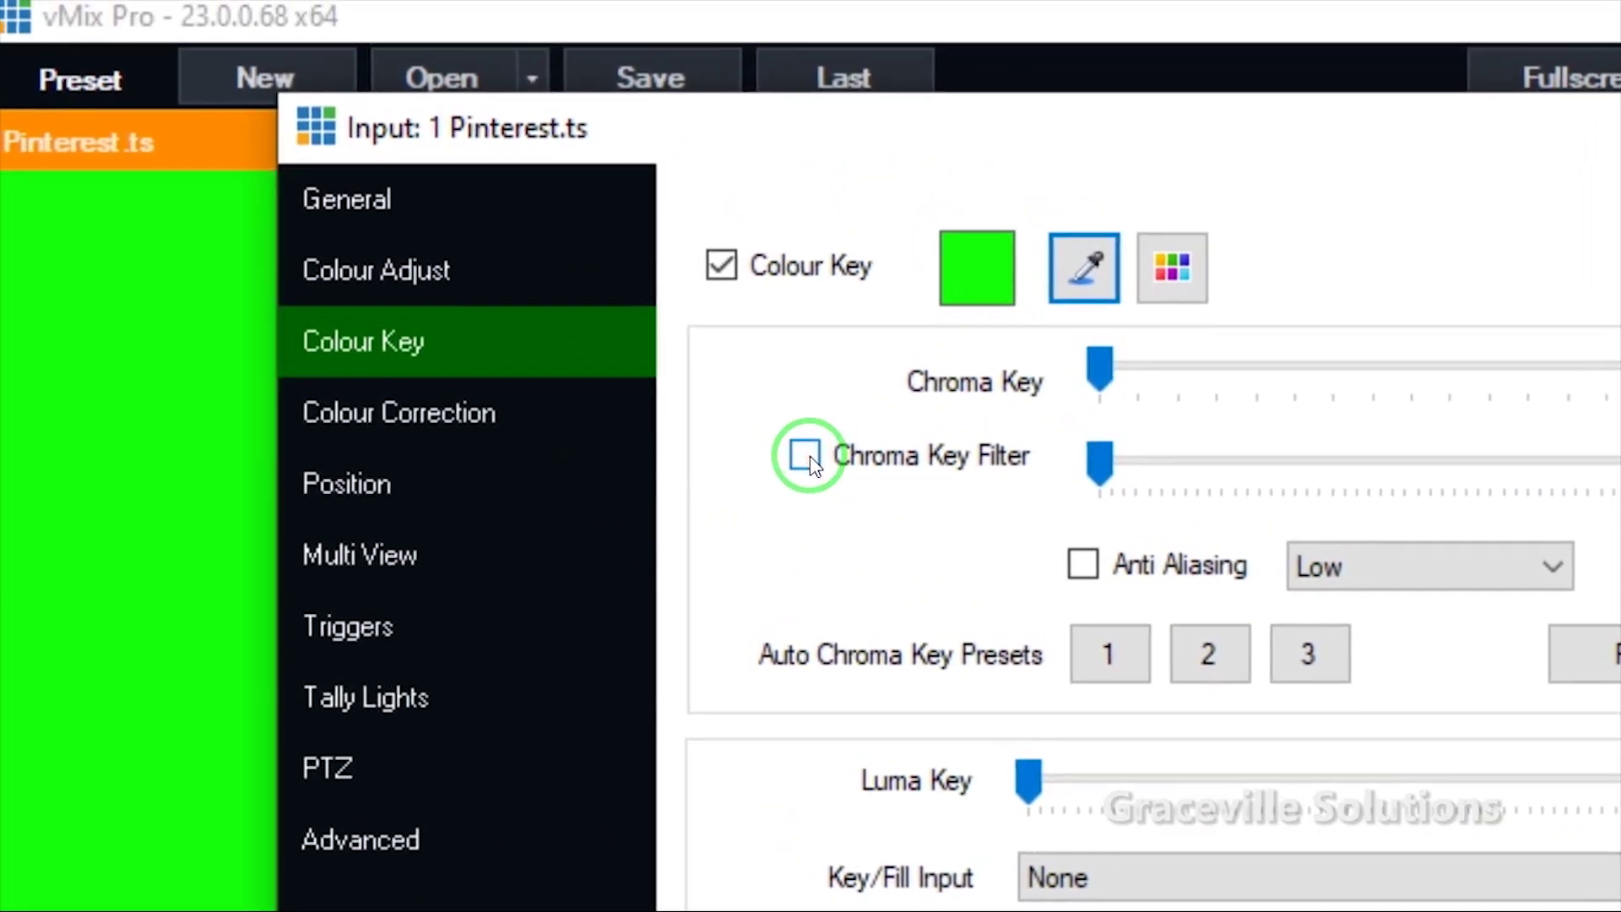
Enable Chroma Key Filter and test the chroma key strength slider
{"action": "left_click", "coordinate": [806, 457]}
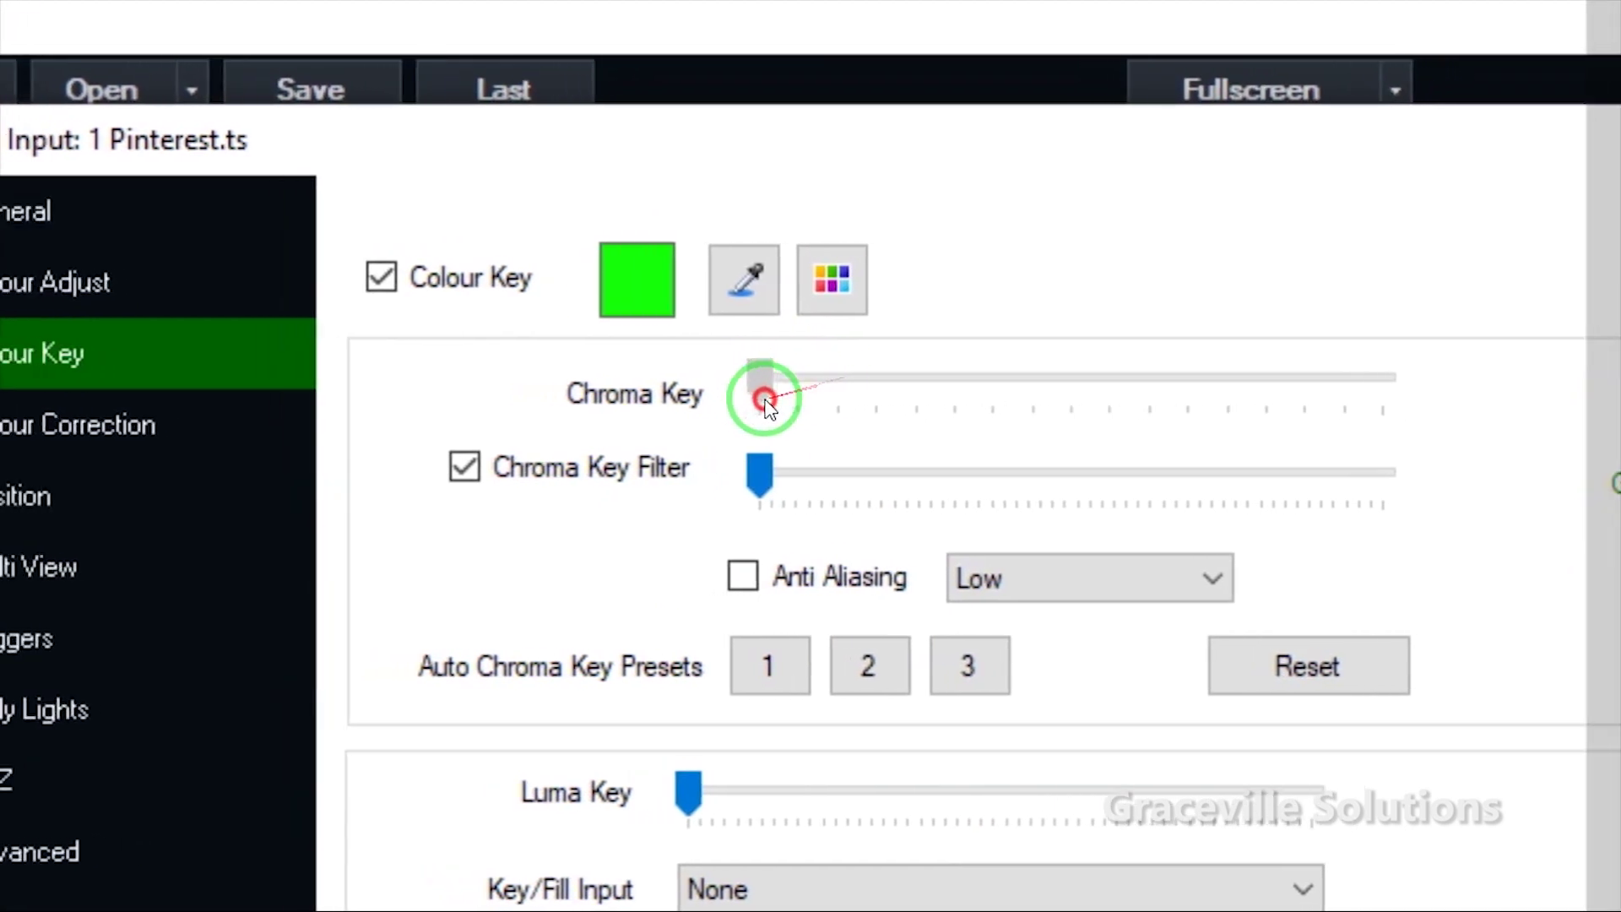
{"action": "left_click_drag", "start_coordinate": [765, 404], "coordinate": [801, 409]}
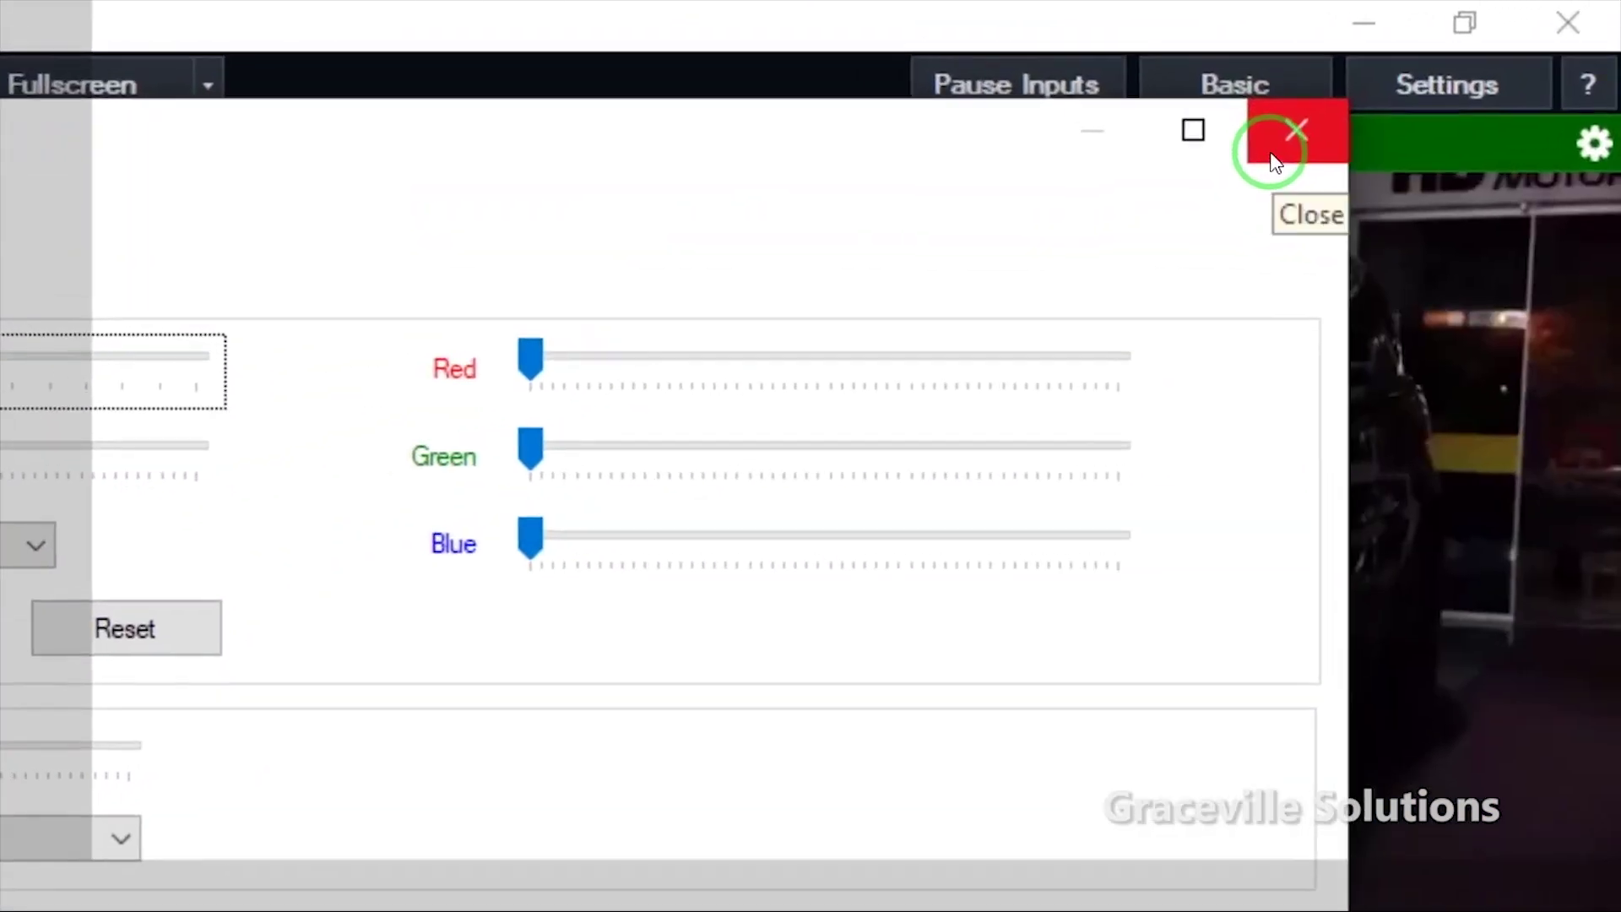
Close input settings and show Pinterest.ts as overlay 2 over the Range Rover Sport video
{"action": "left_click", "coordinate": [1279, 136]}
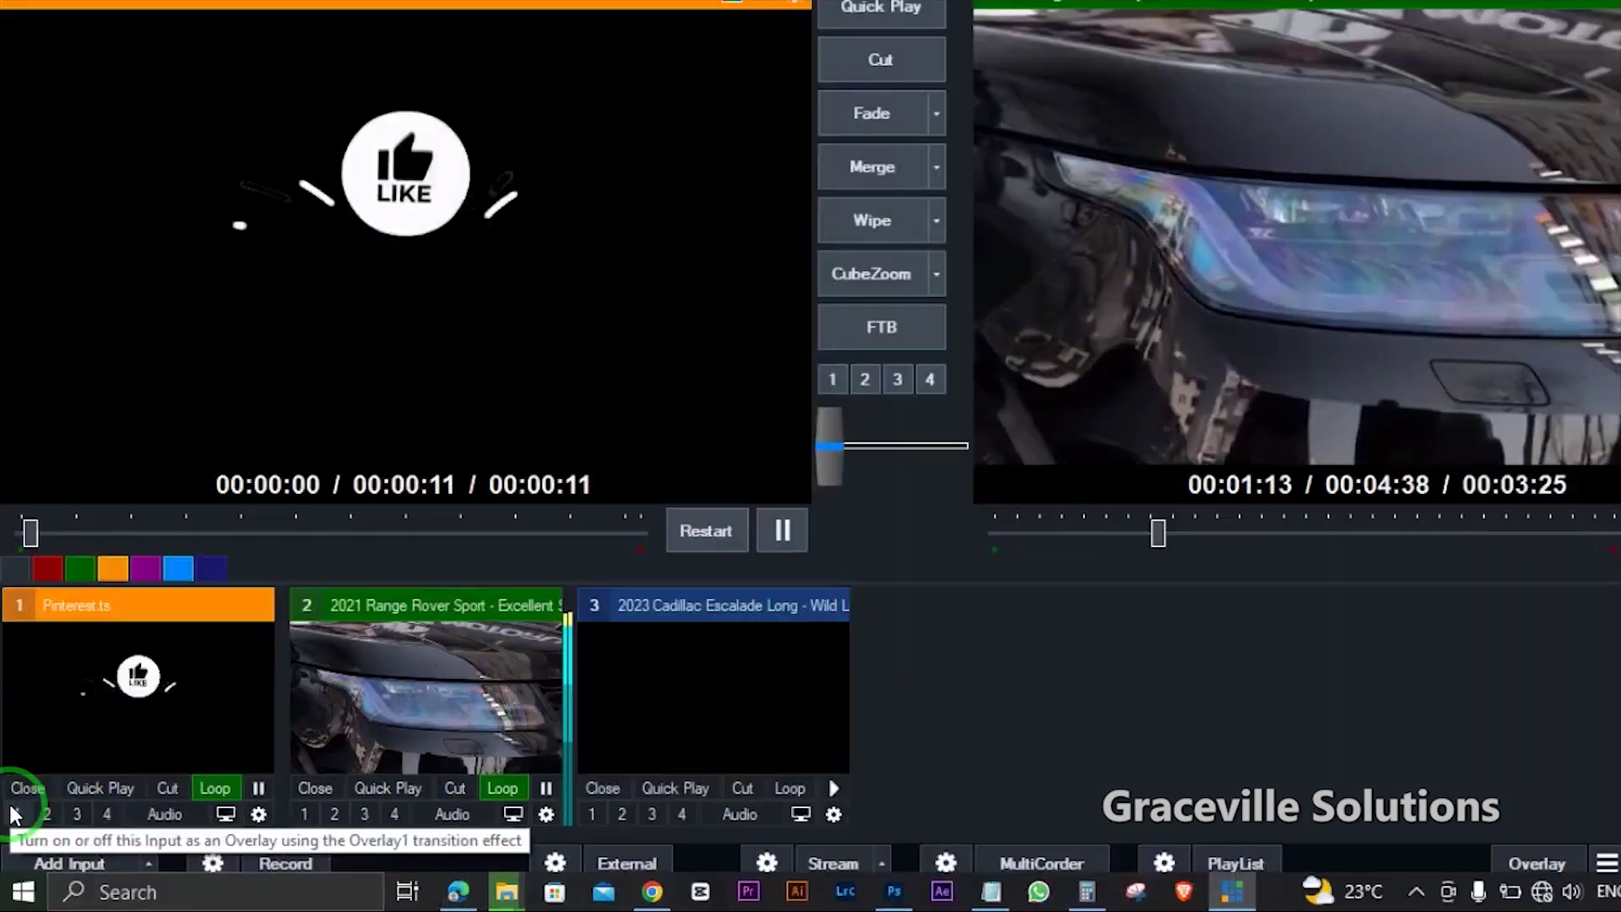
{"action": "left_click", "coordinate": [16, 813]}
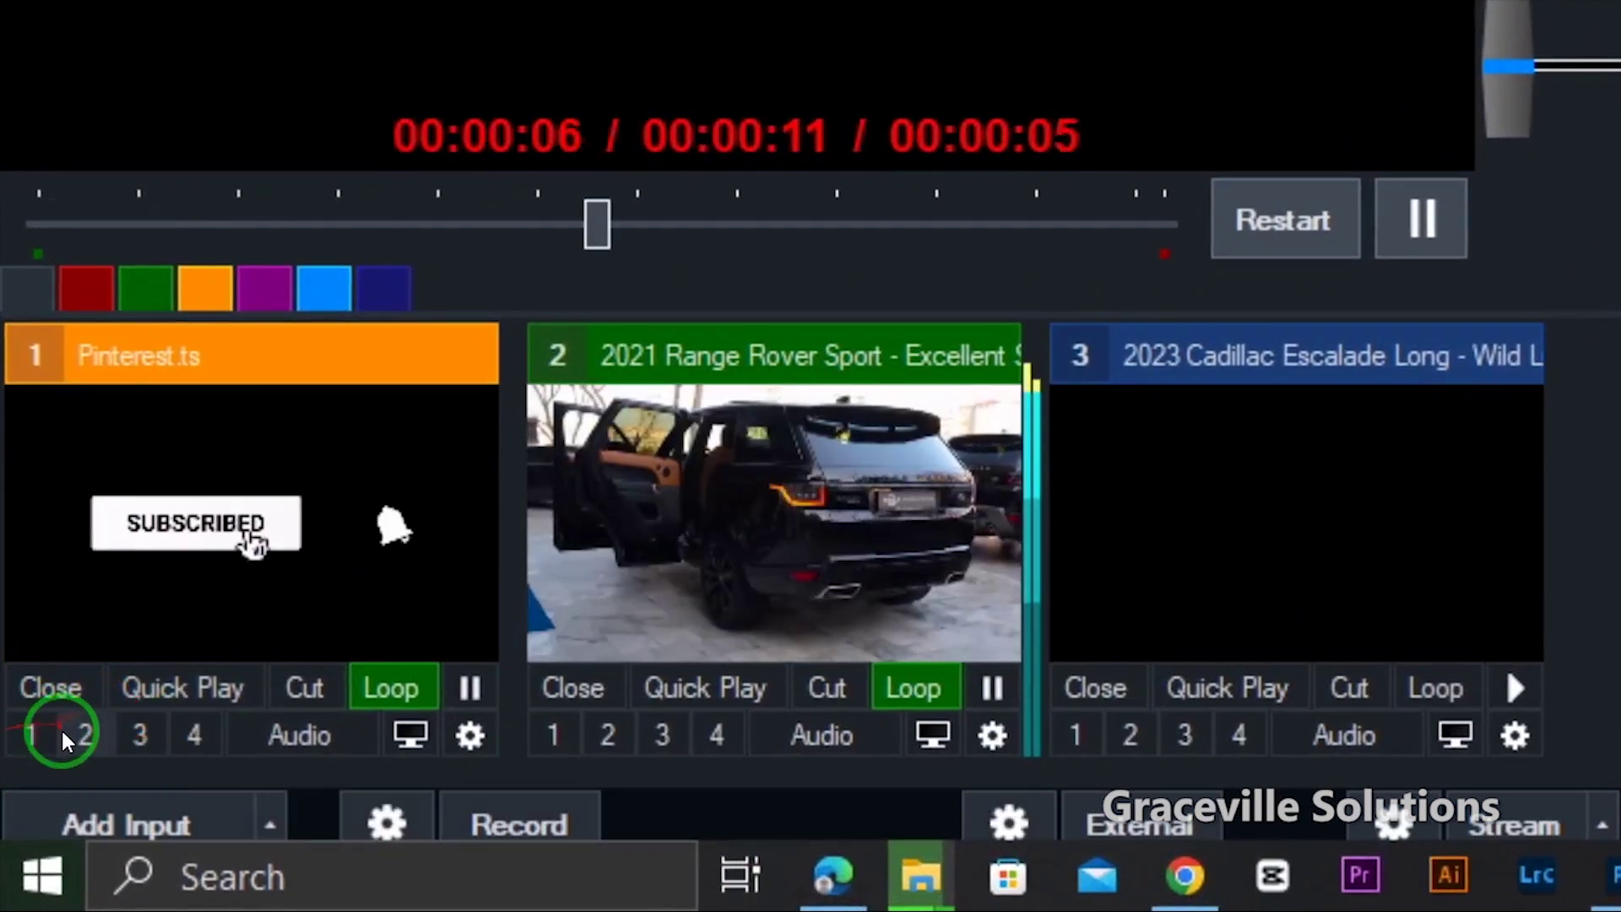
{"action": "left_click", "coordinate": [94, 733]}
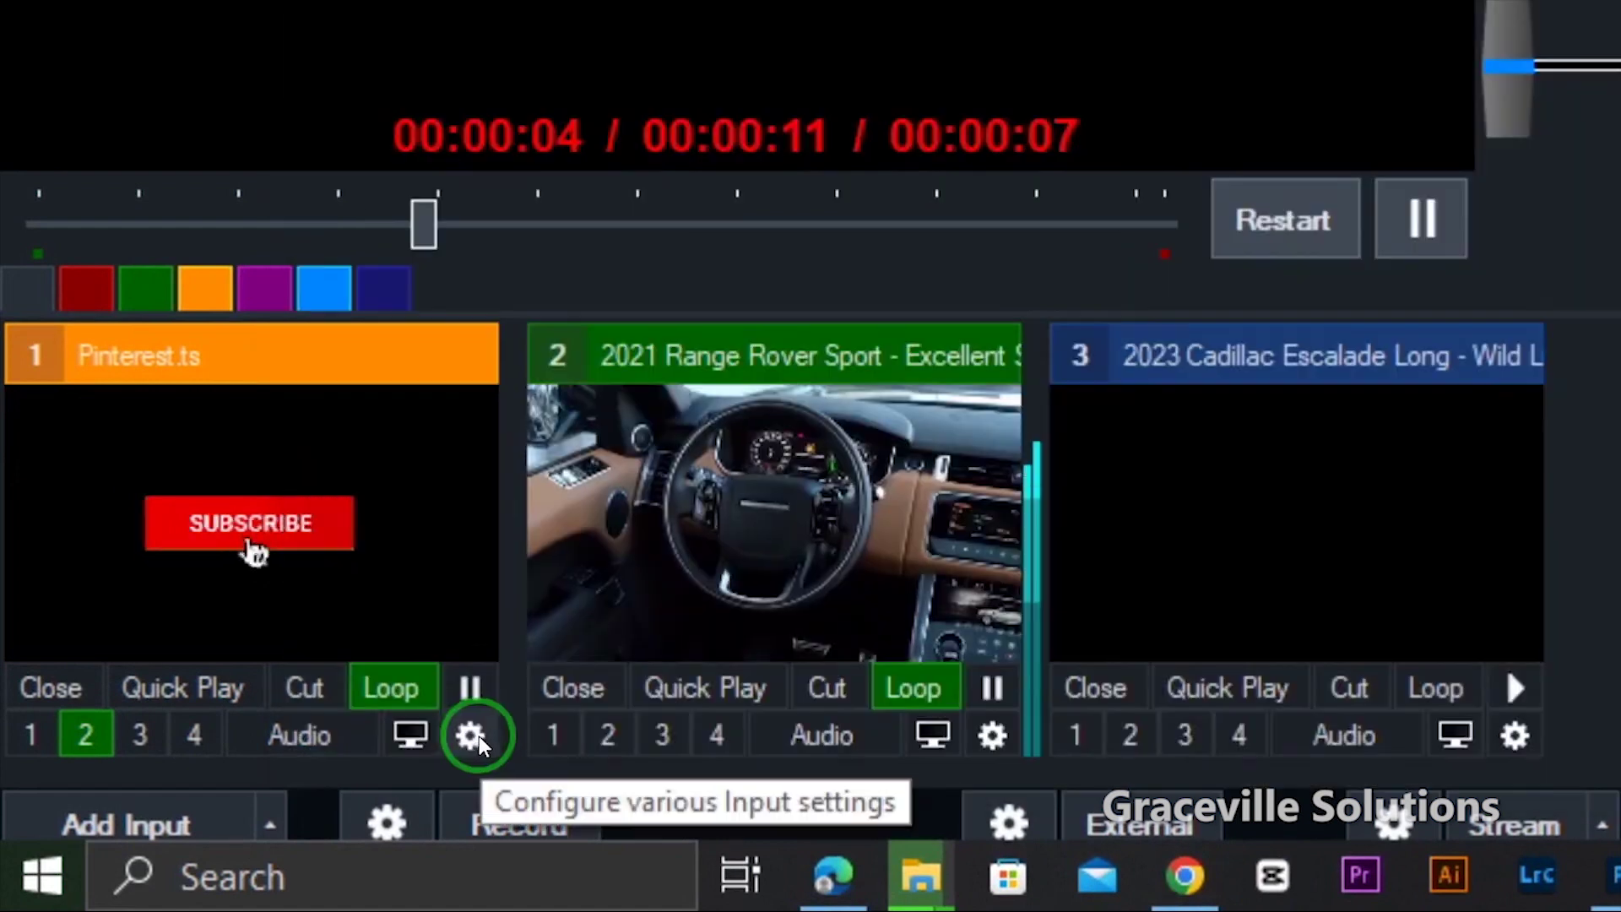
Set the Pinterest.ts Position zoom to 0.4145 and drag the overlay to the bottom-right corner
{"action": "left_click", "coordinate": [453, 740]}
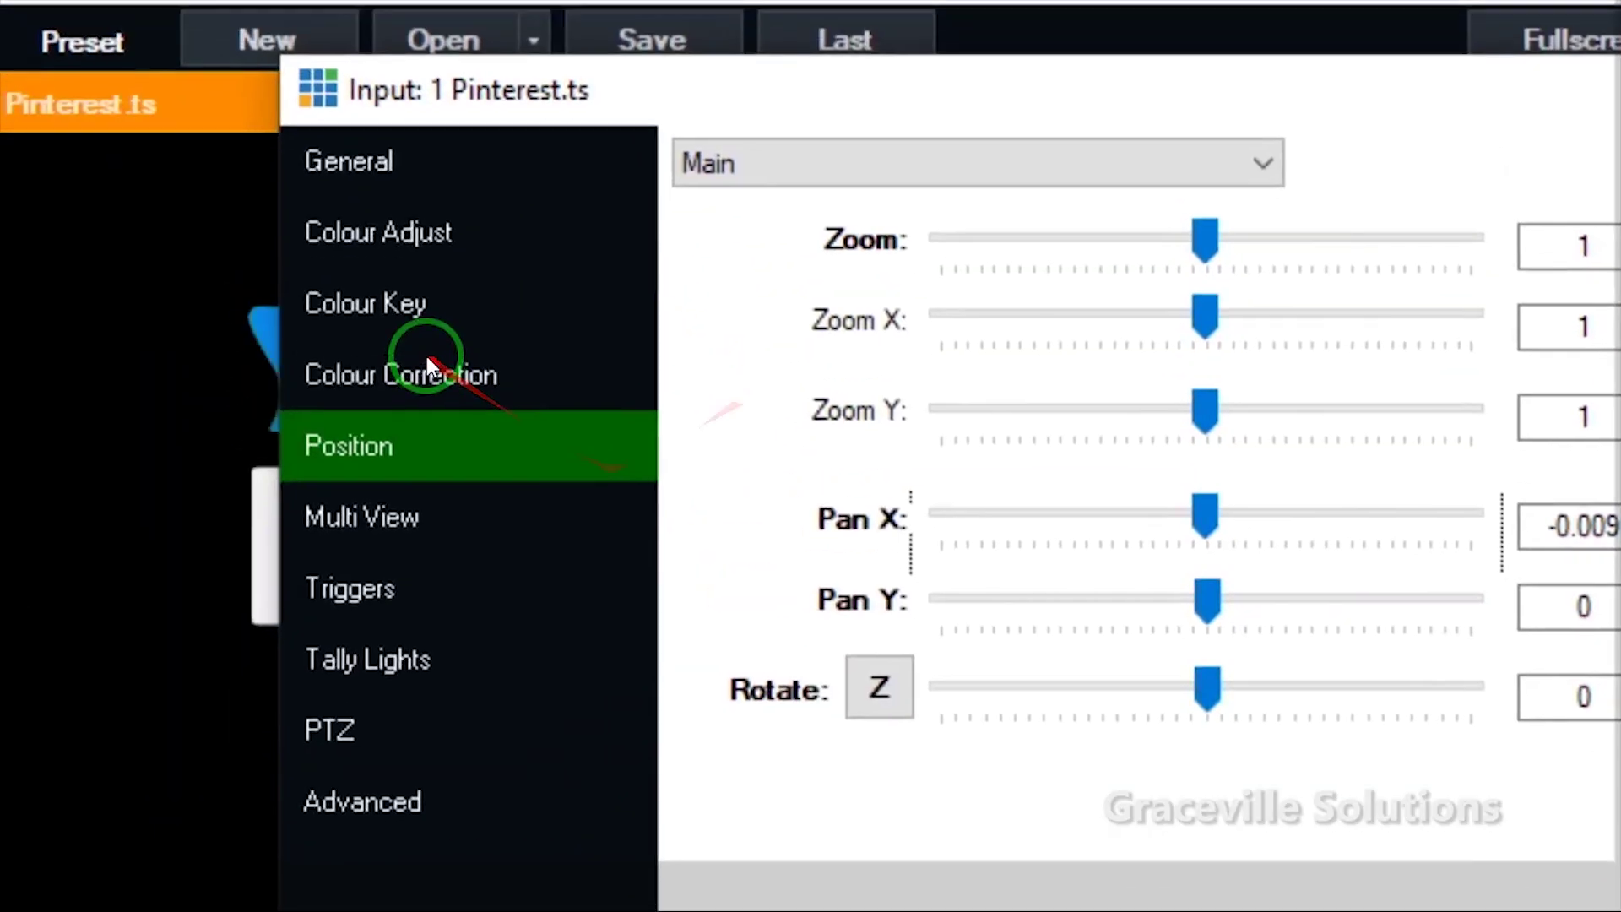
{"action": "left_click", "coordinate": [406, 373]}
{"action": "left_click", "coordinate": [414, 476]}
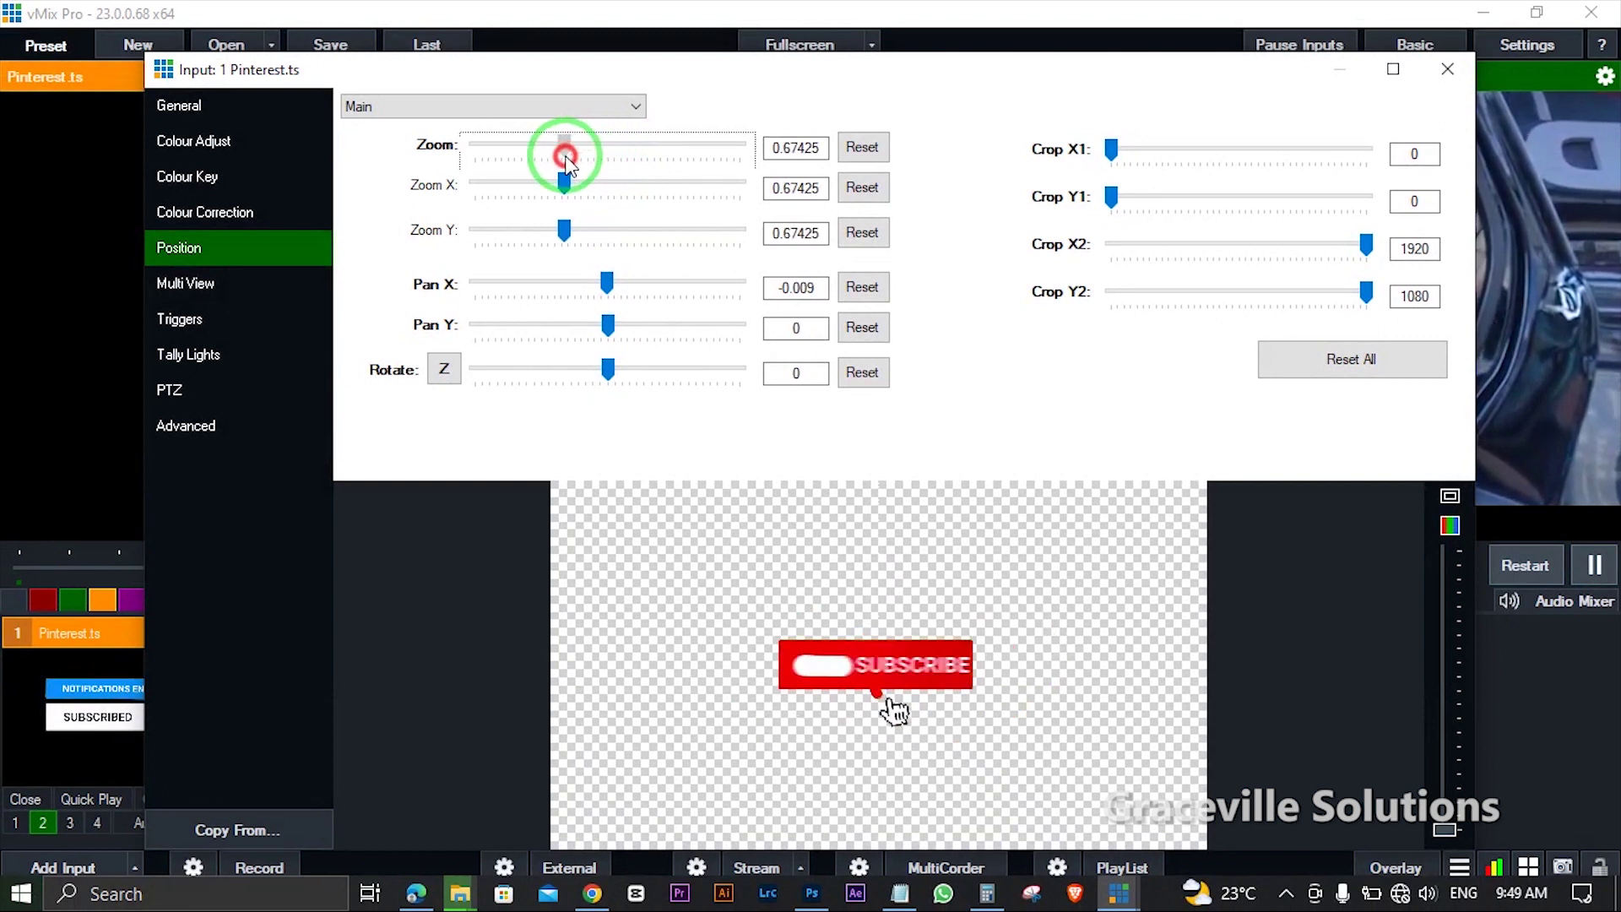
{"action": "left_click_drag", "start_coordinate": [530, 173], "coordinate": [511, 175]}
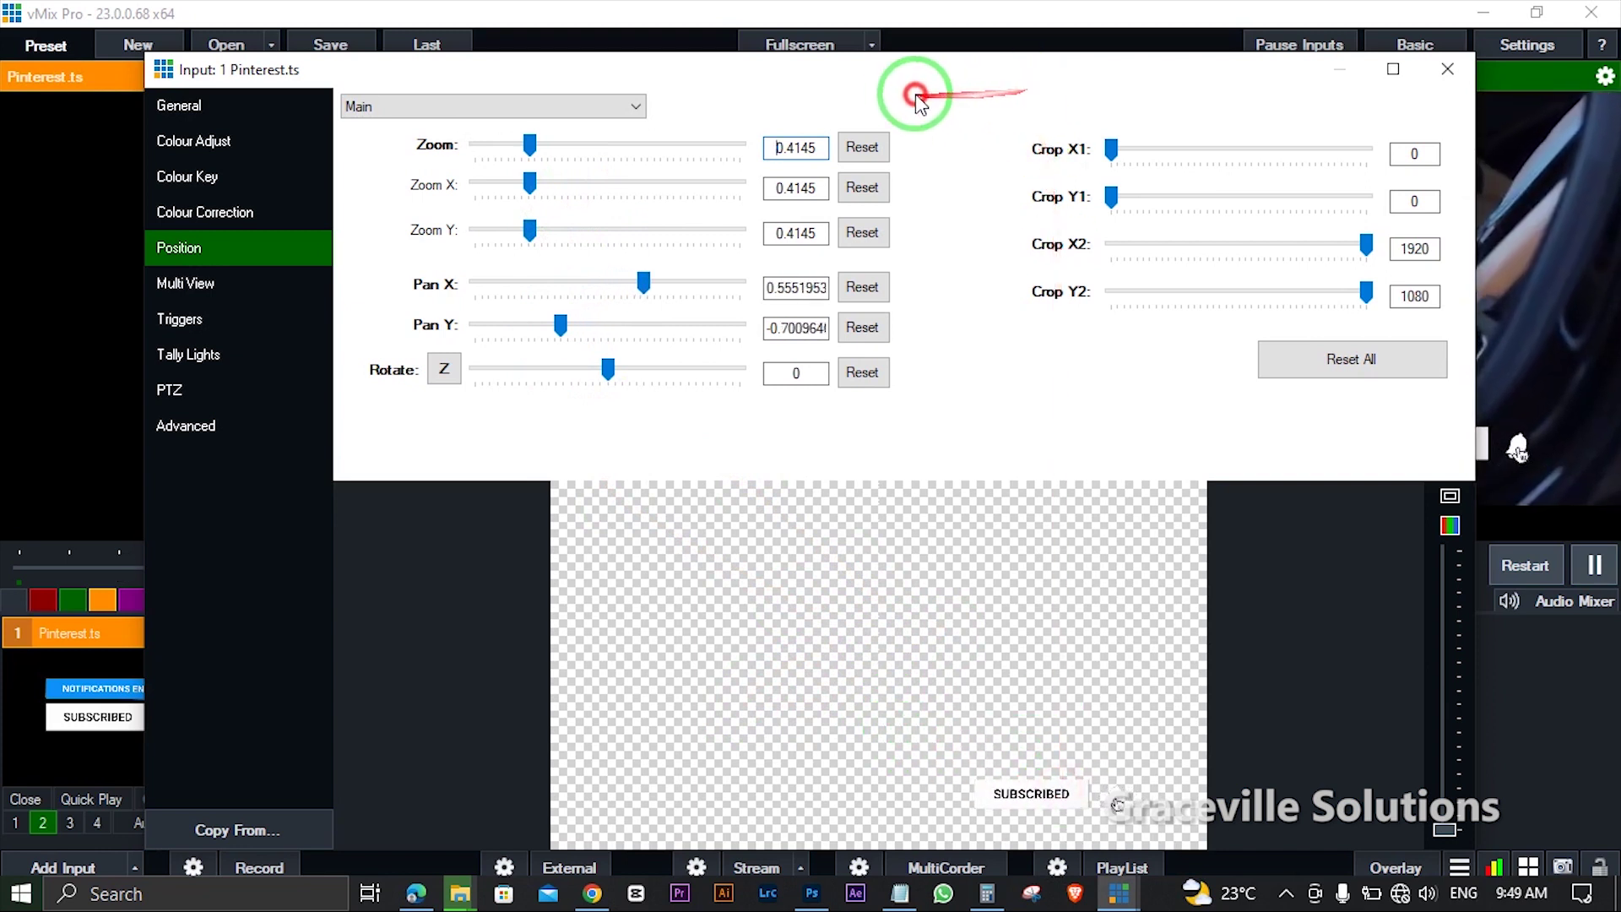
{"action": "left_click_drag", "start_coordinate": [1000, 84], "coordinate": [747, 73]}
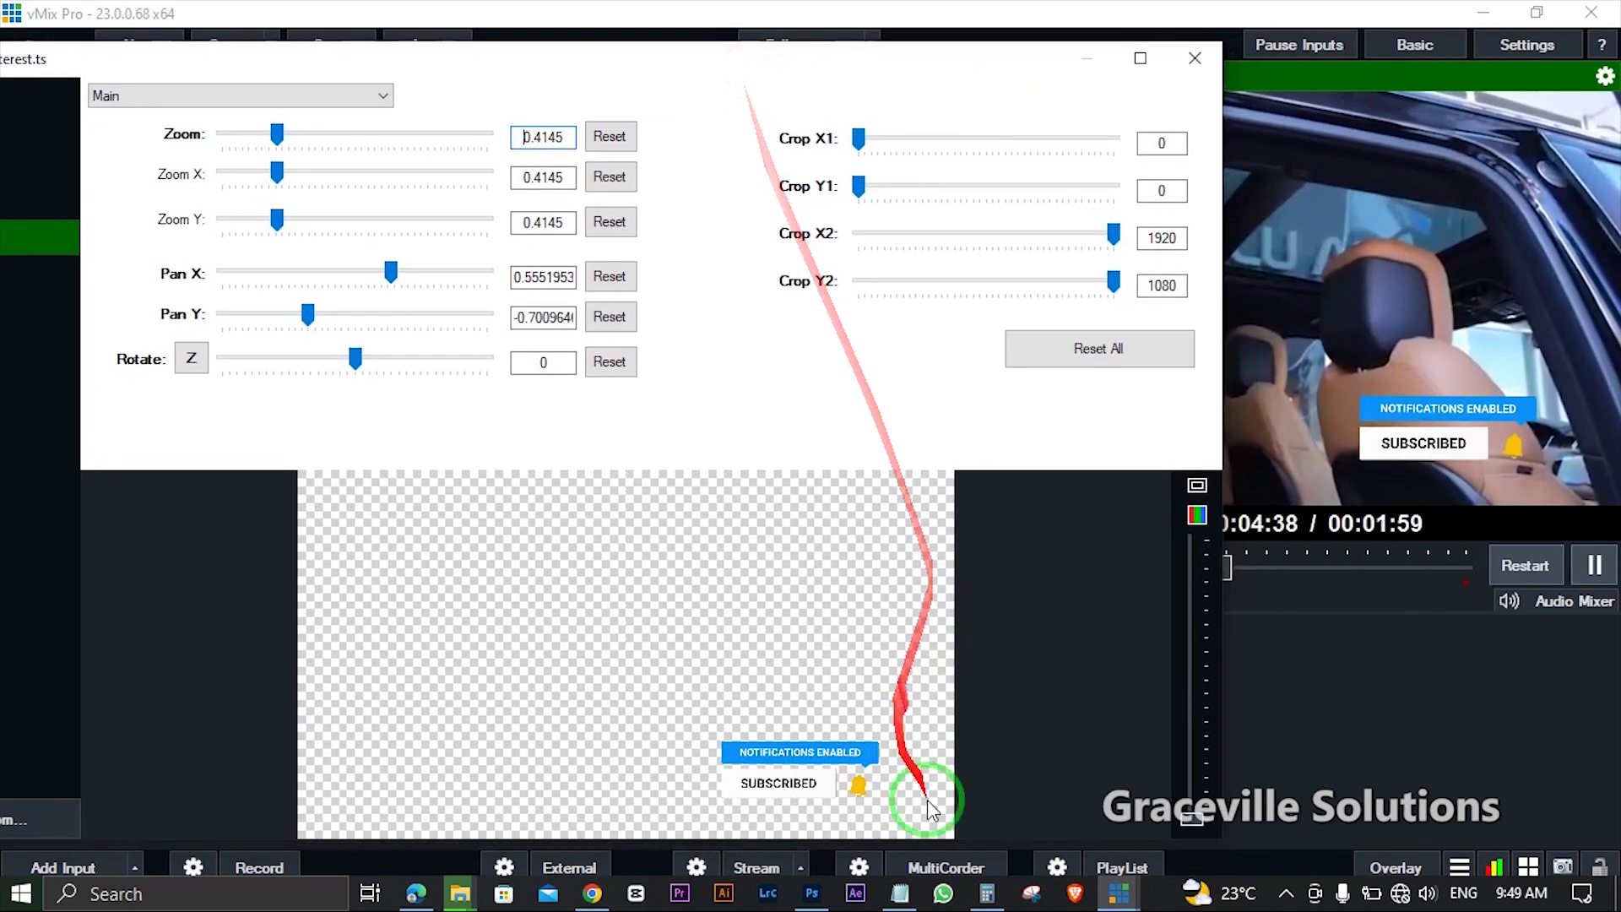
{"action": "left_click_drag", "start_coordinate": [816, 763], "coordinate": [864, 772]}
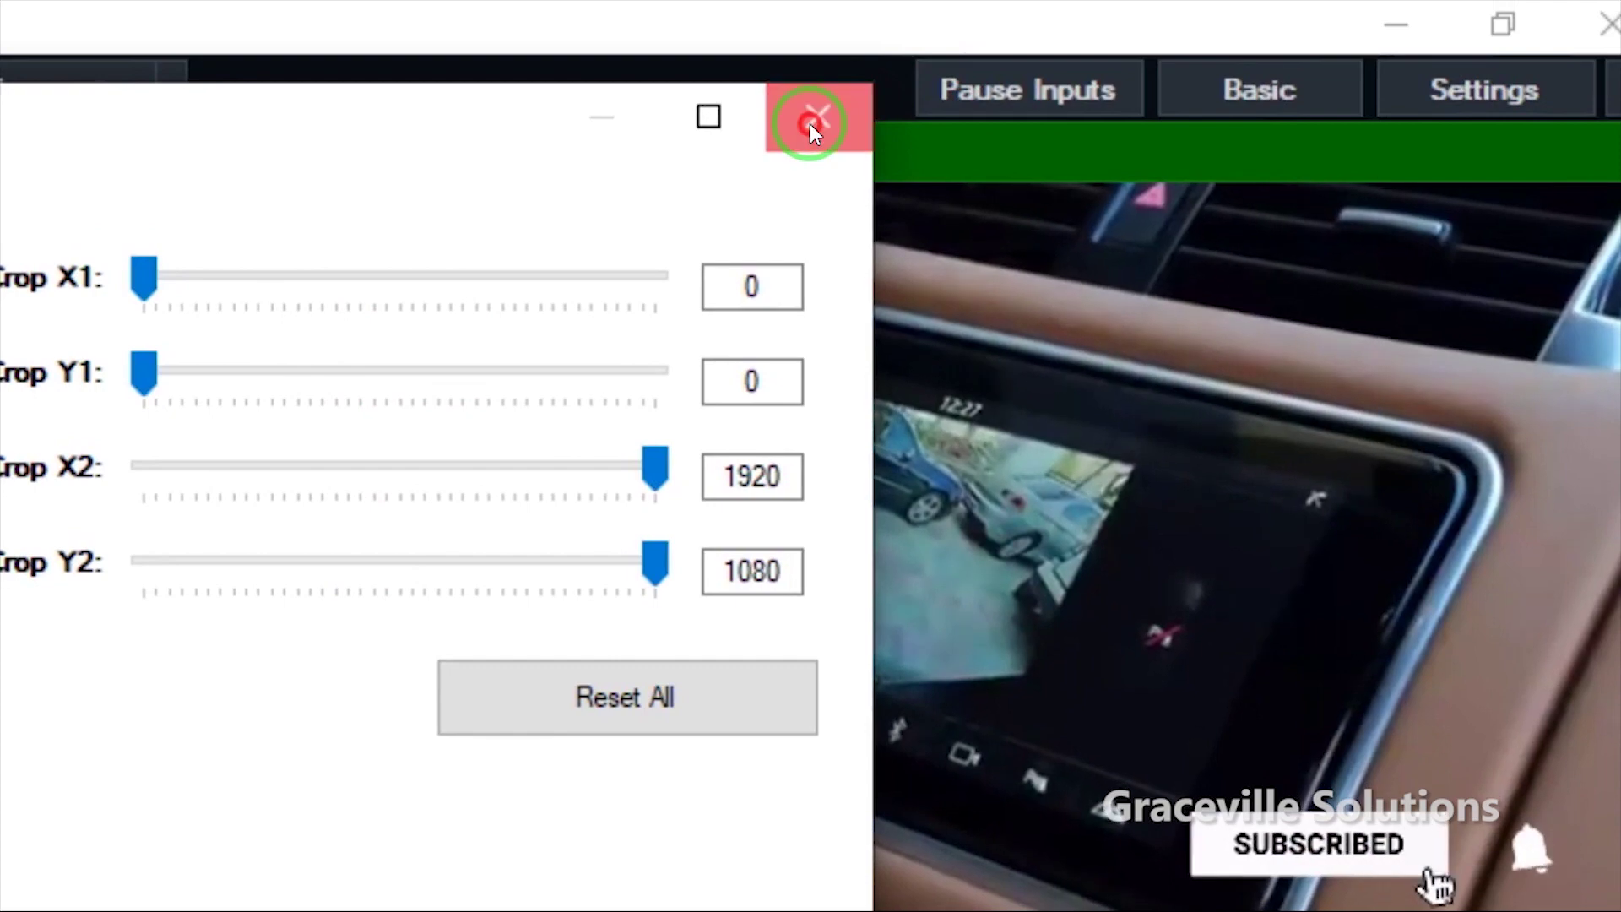
Close the Input settings window, leaving the small overlay in the bottom-right corner
{"action": "left_click", "coordinate": [809, 123]}
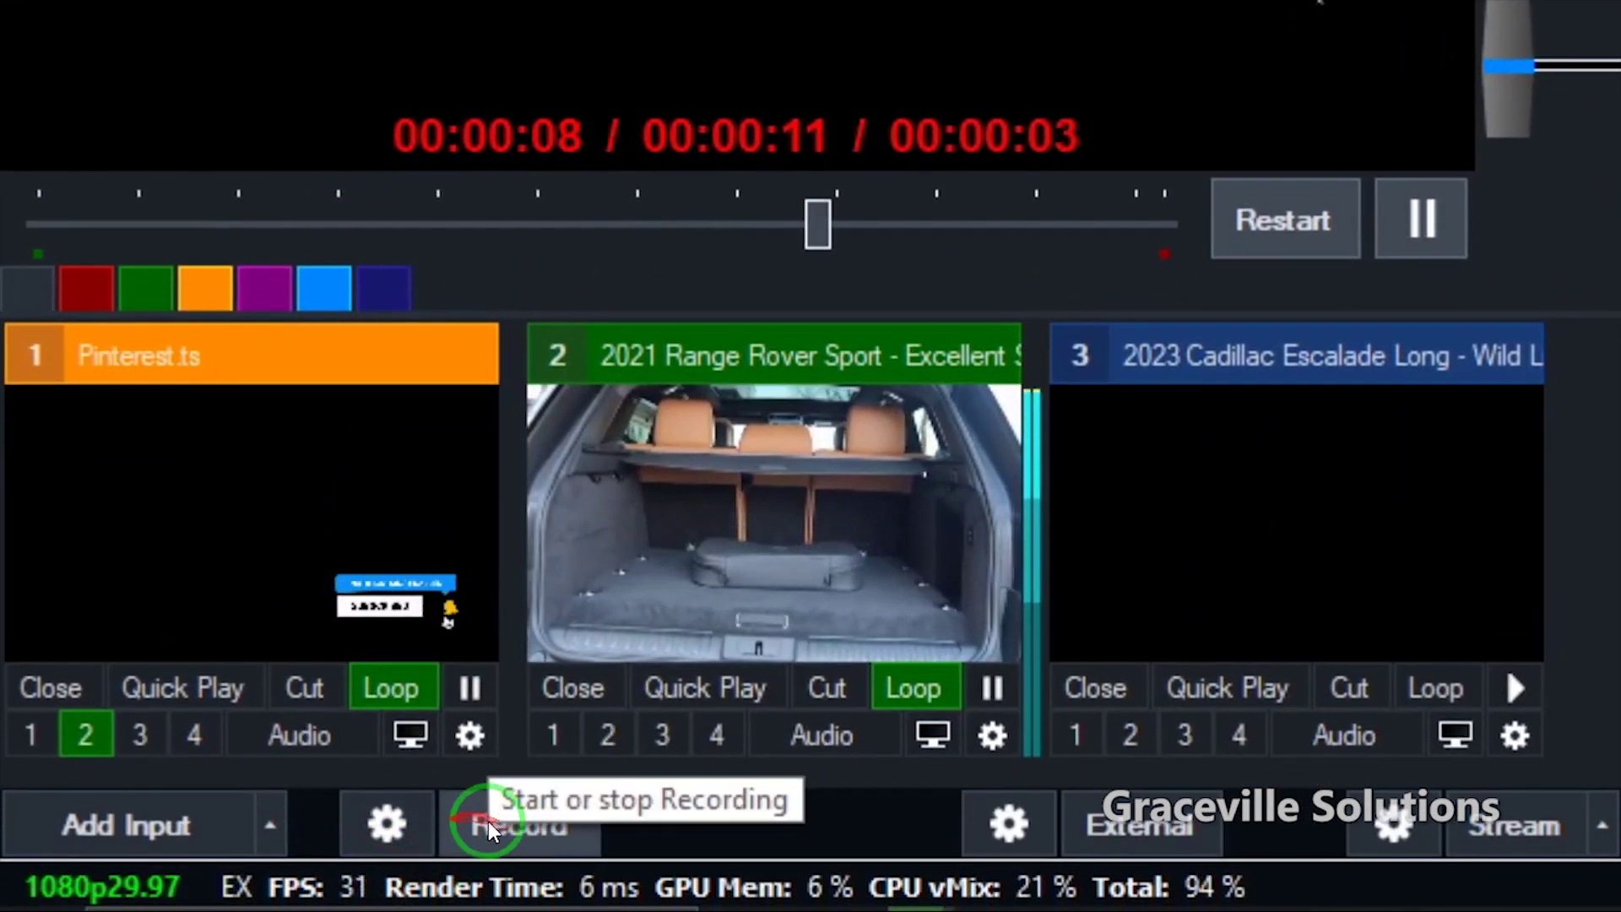
Open Recording Setup showing MP4 at 1920x1080, 29.97p, 8 Mbps to capture.mp4
{"action": "left_click", "coordinate": [488, 827]}
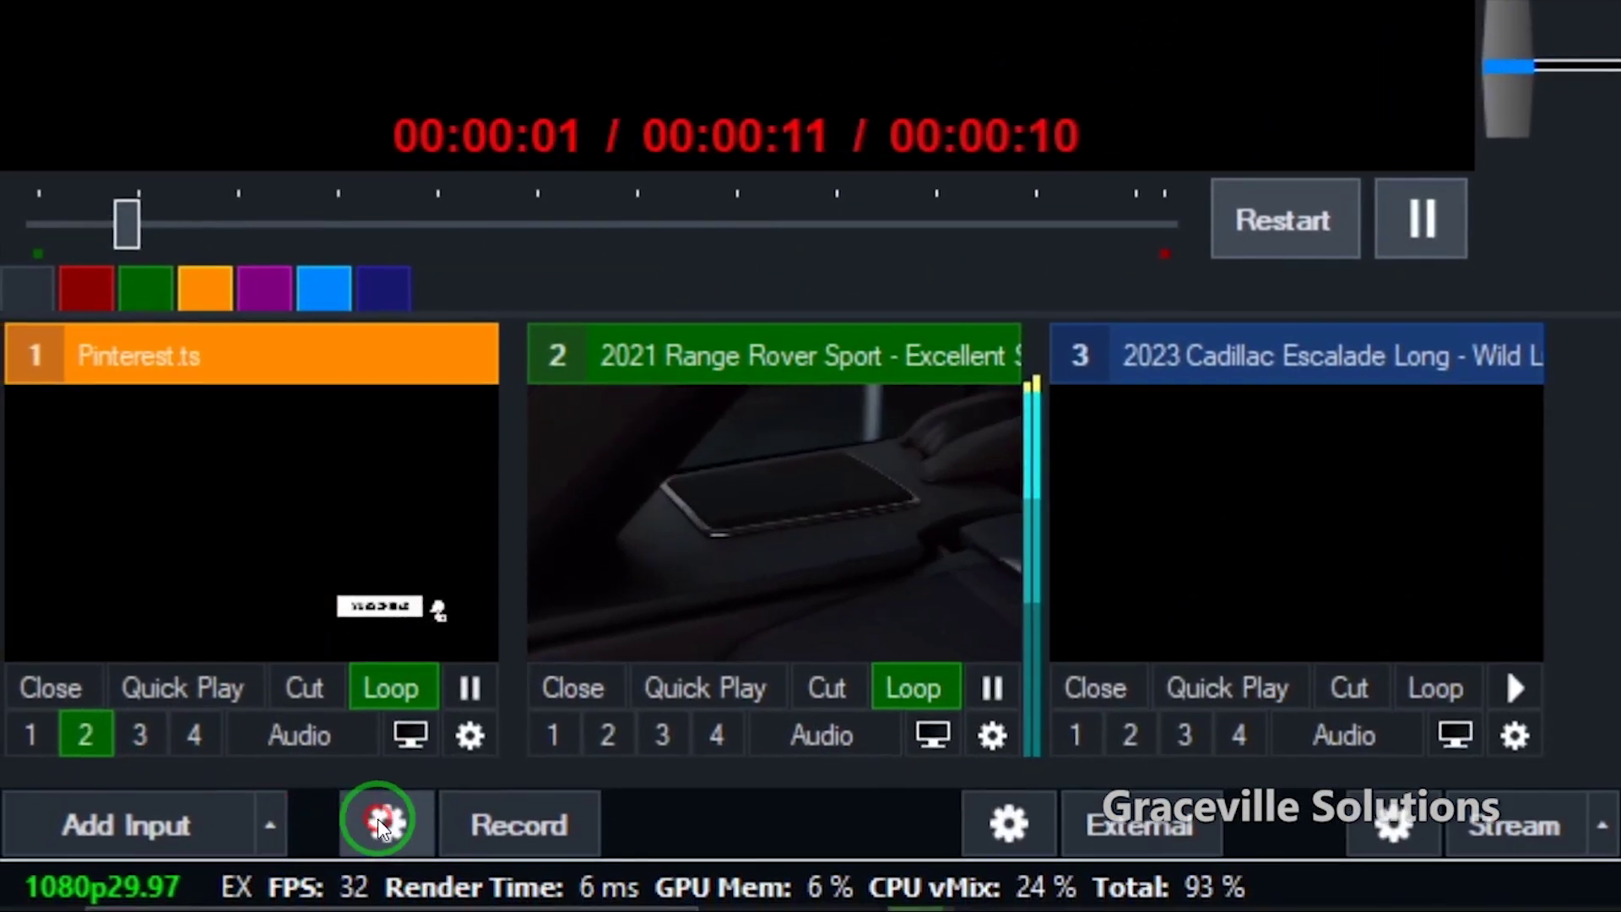
{"action": "left_click", "coordinate": [378, 818]}
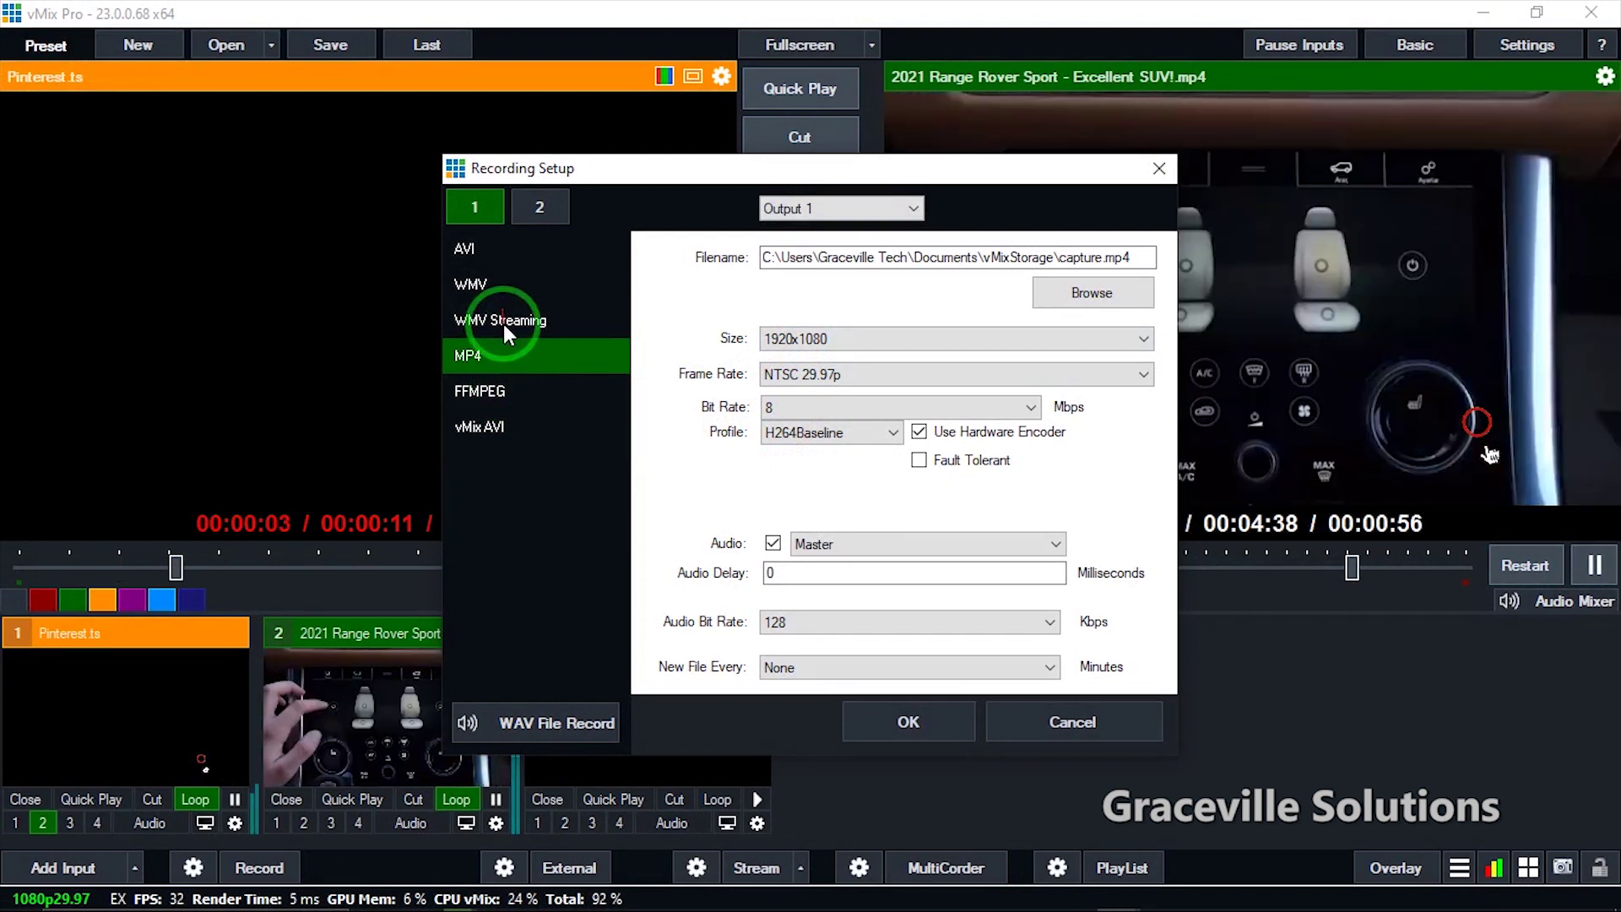
{"action": "left_click", "coordinate": [505, 324]}
{"action": "left_click", "coordinate": [500, 341]}
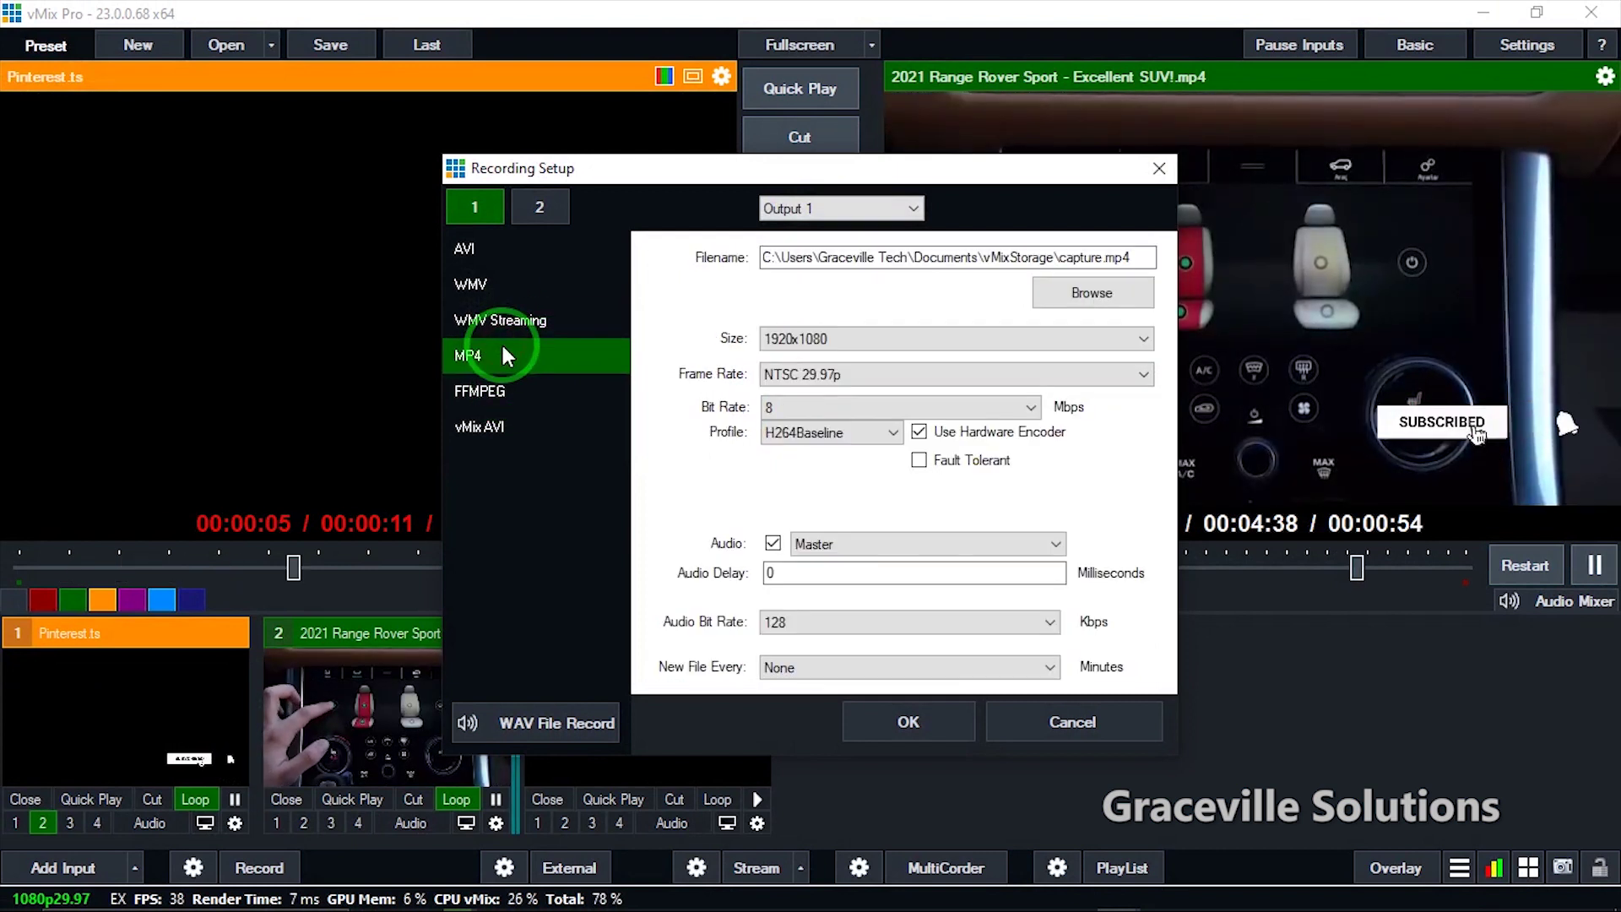
{"action": "left_click", "coordinate": [956, 381]}
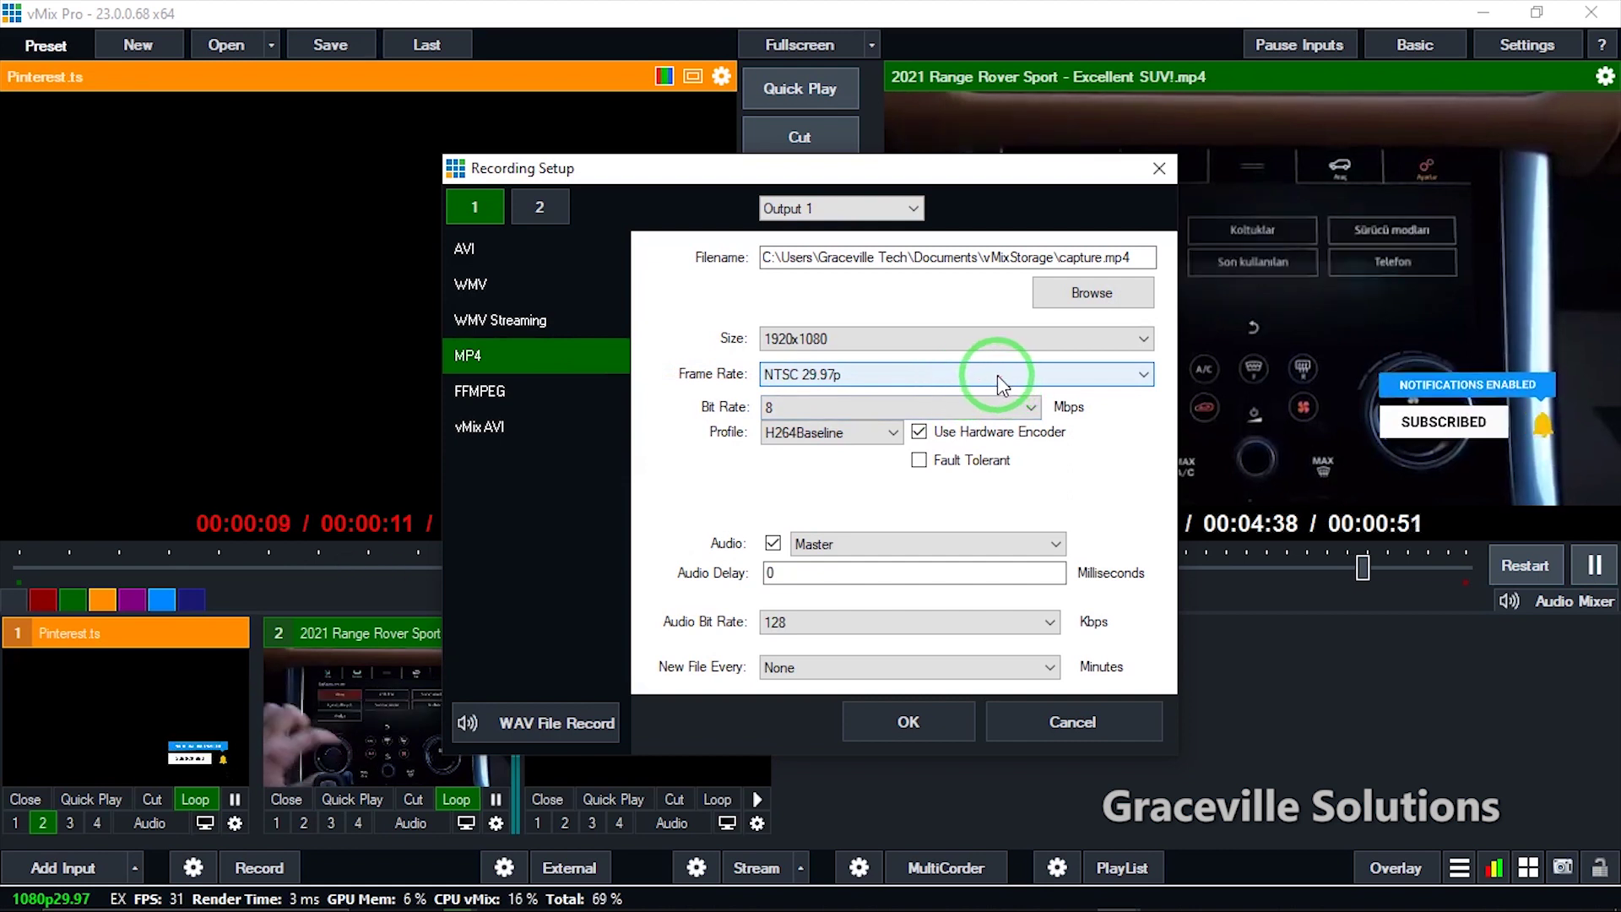
{"action": "left_click", "coordinate": [493, 253]}
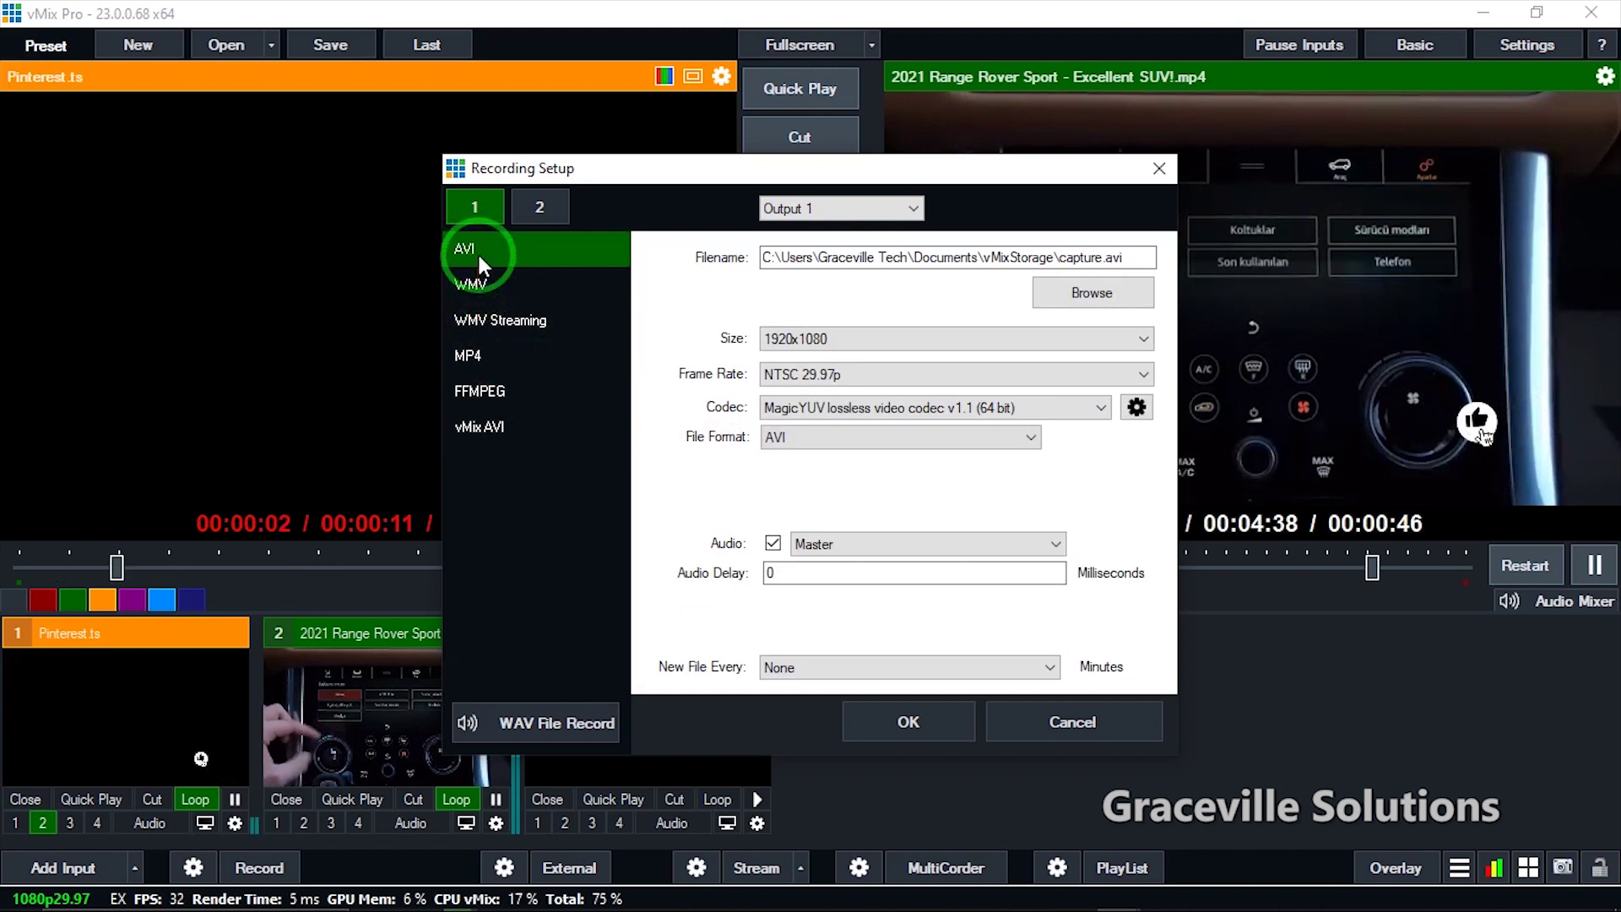
{"action": "left_click", "coordinate": [483, 365]}
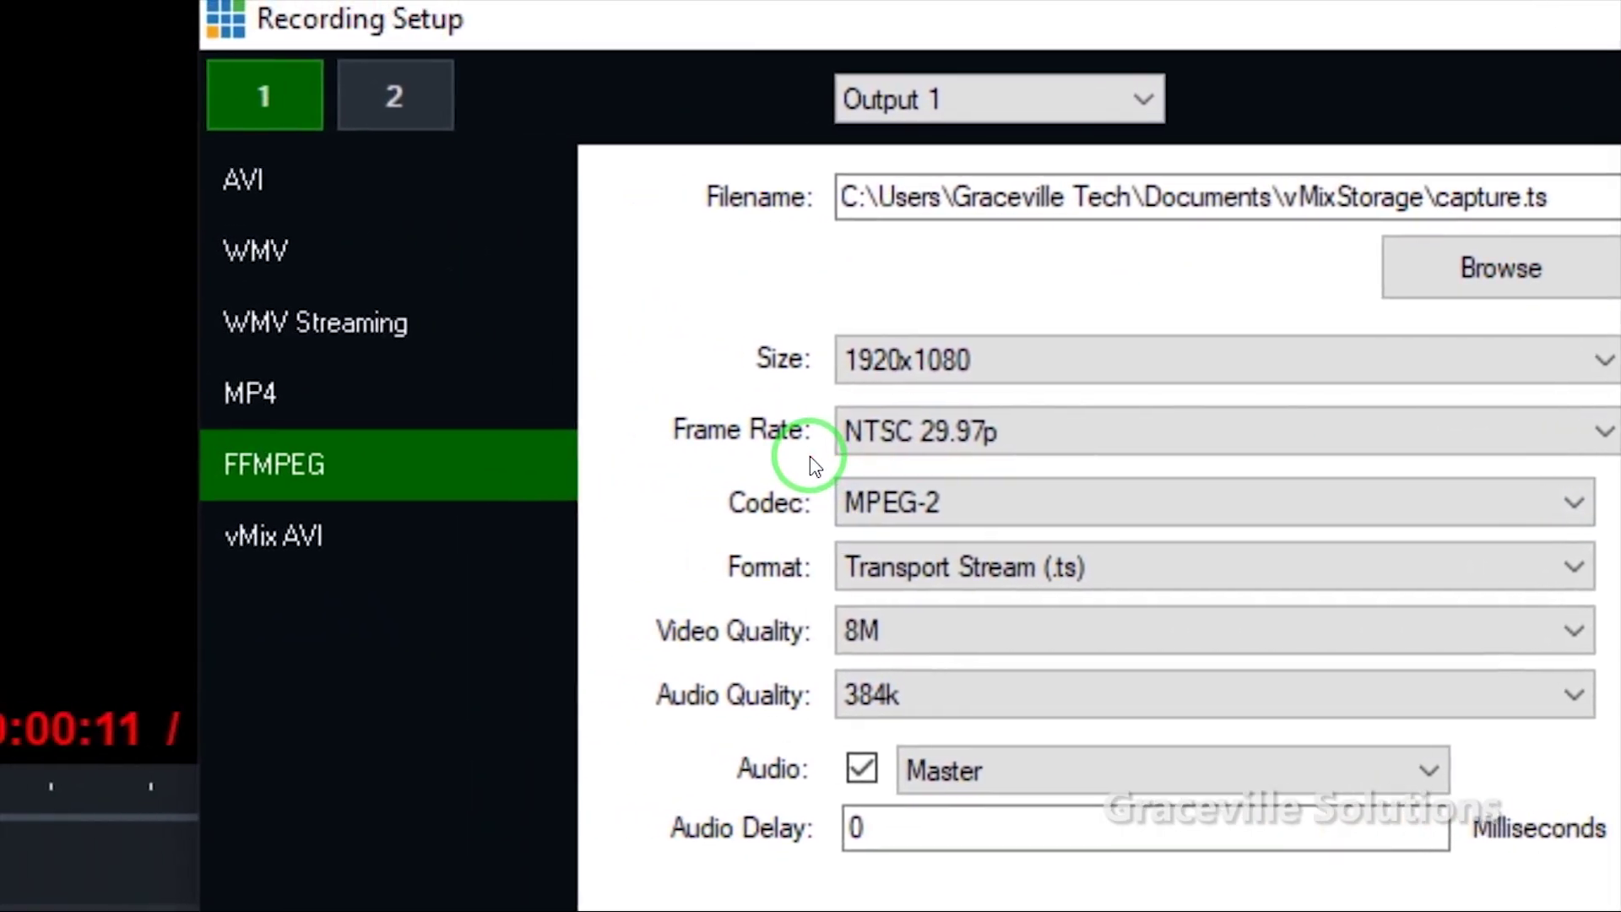
{"action": "key", "text": "Down"}
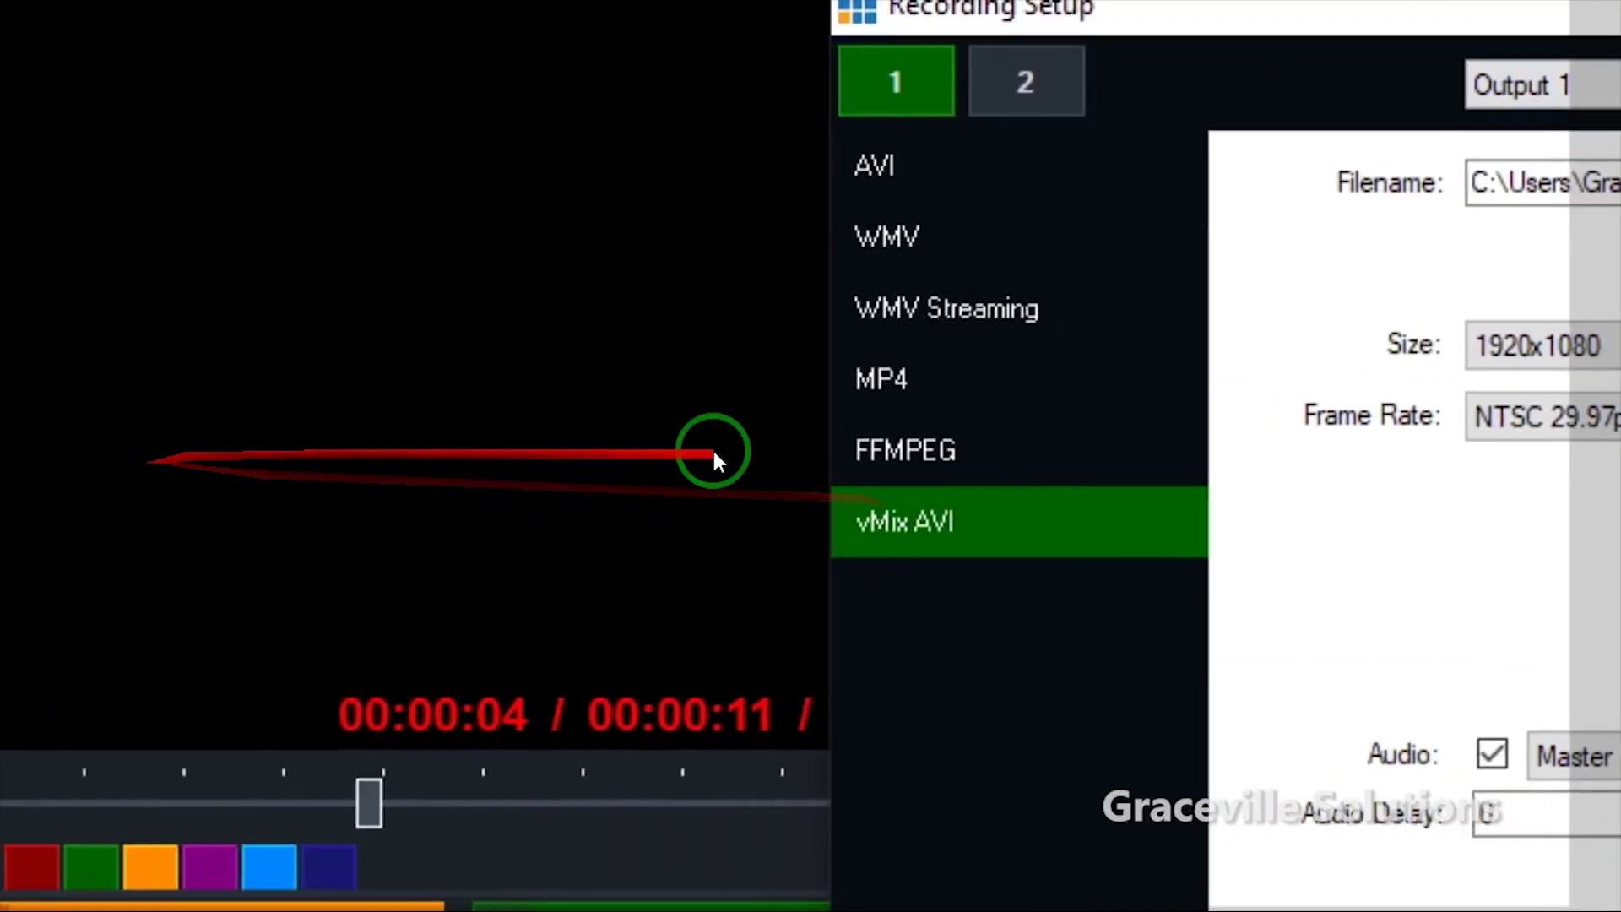
{"action": "left_click", "coordinate": [296, 395]}
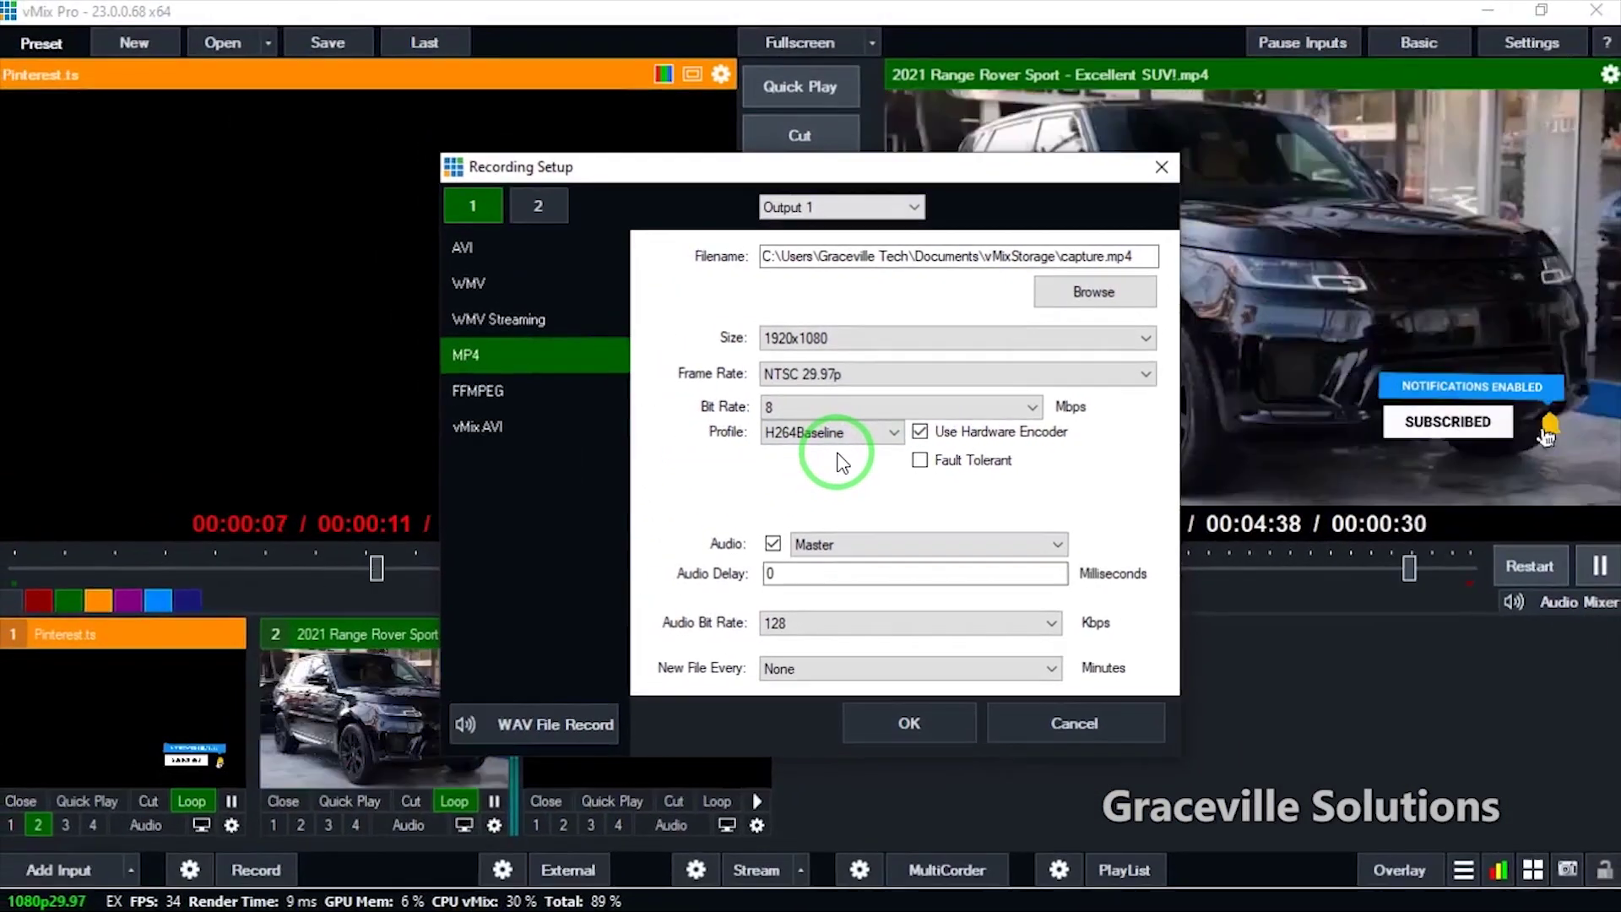
{"action": "left_click", "coordinate": [934, 372]}
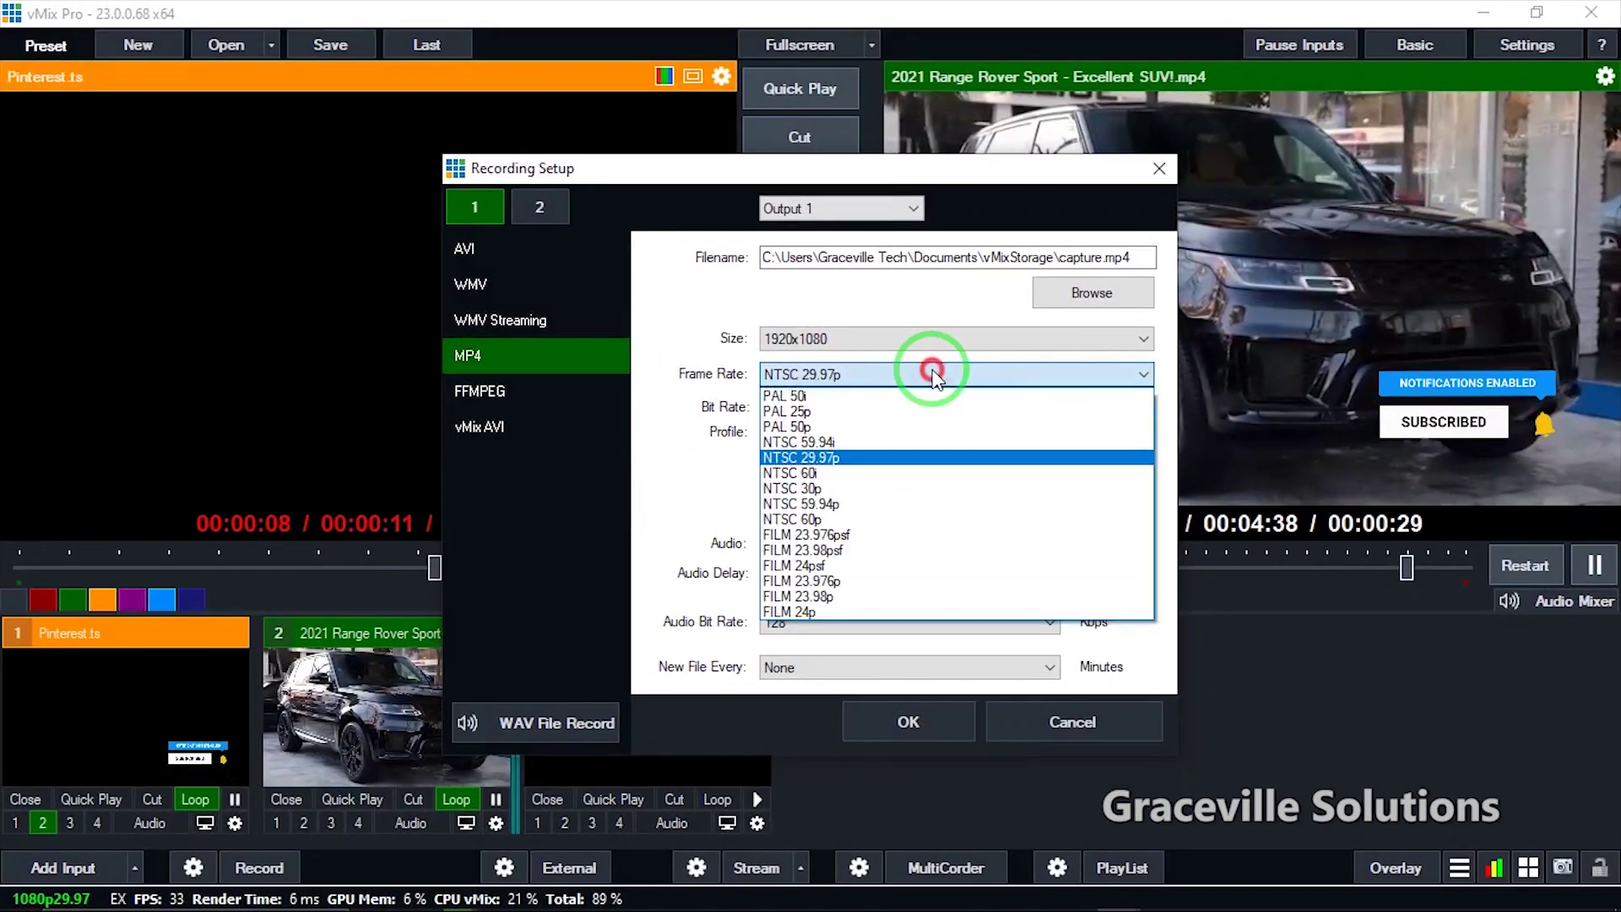
{"action": "left_click", "coordinate": [914, 376]}
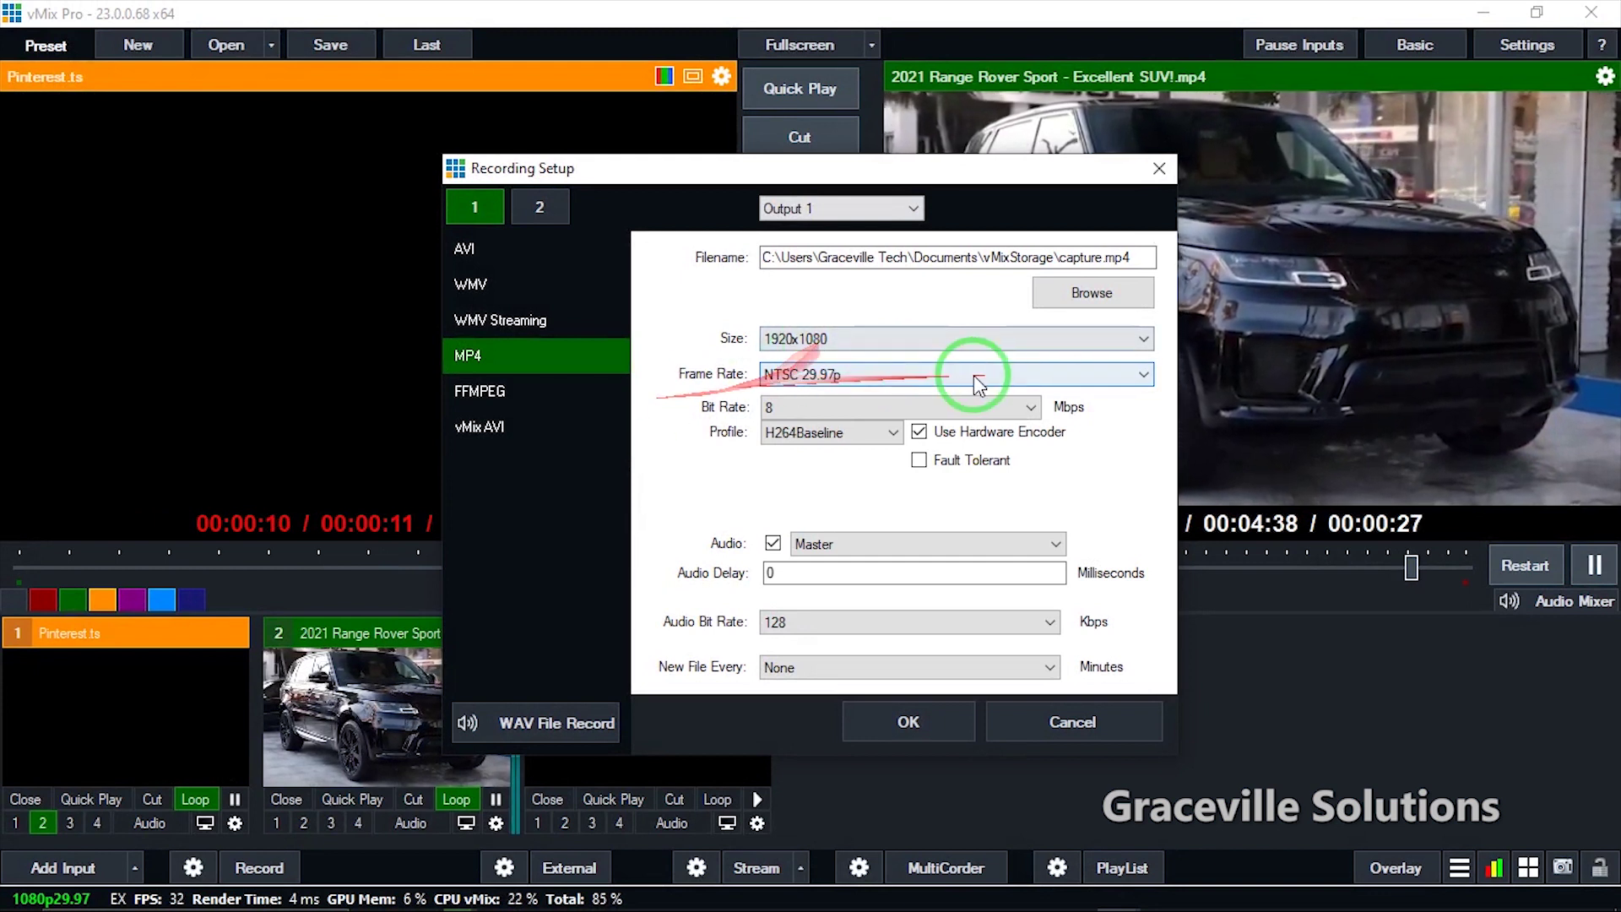
Change the MP4 recording size to 2048x1556 and keep the bit rate at 8 Mbps
{"action": "left_click", "coordinate": [913, 339]}
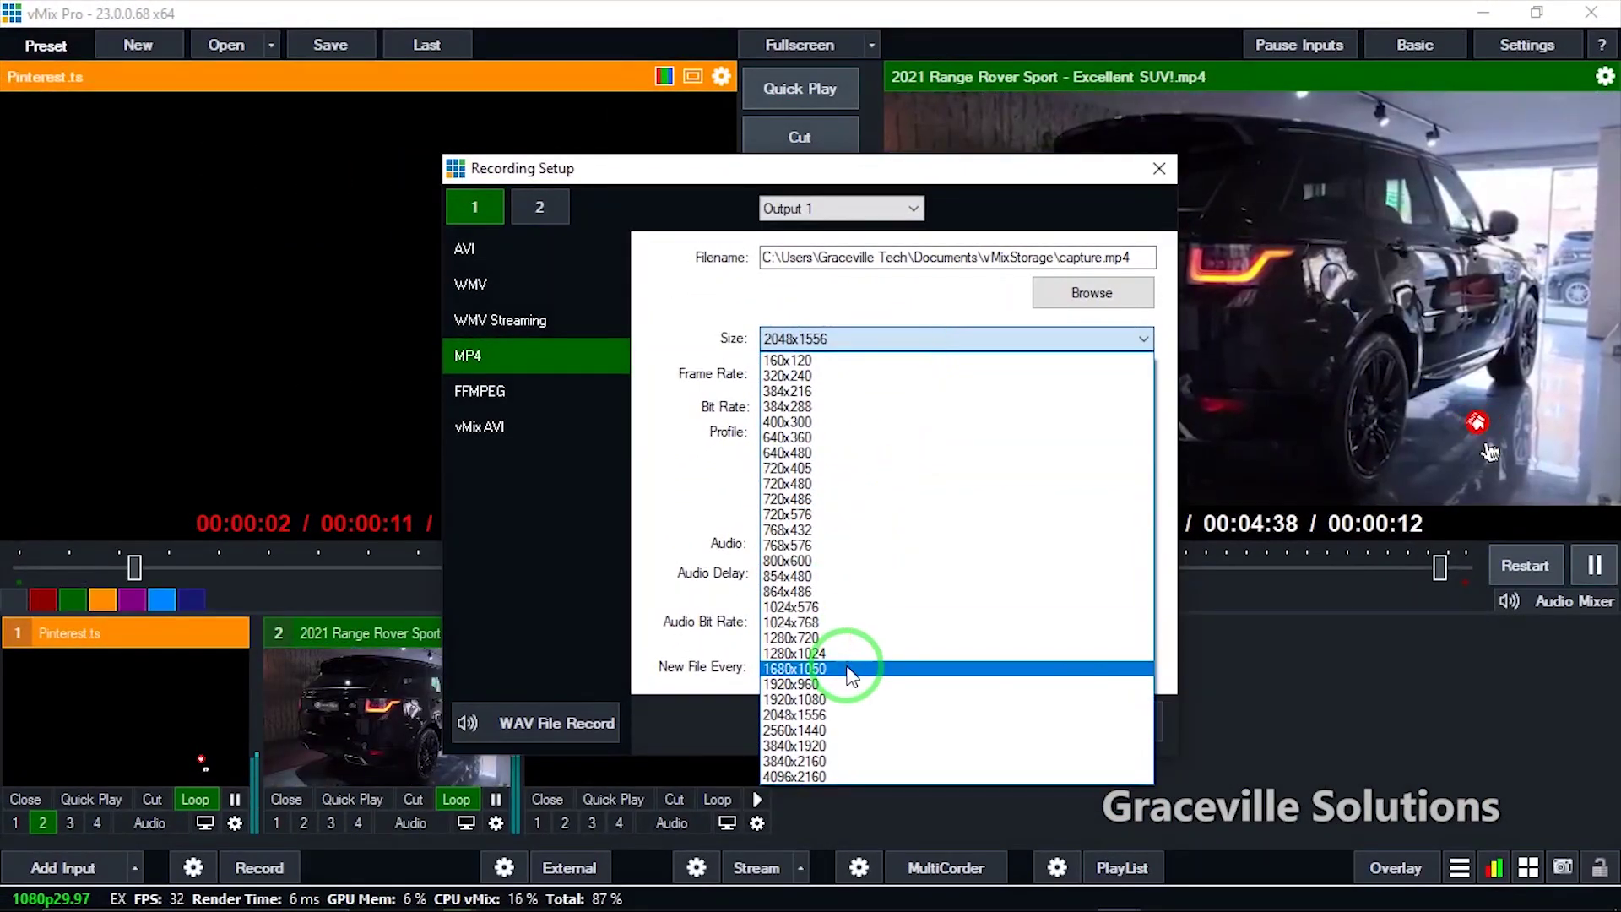
{"action": "left_click", "coordinate": [850, 668]}
{"action": "left_click", "coordinate": [849, 342]}
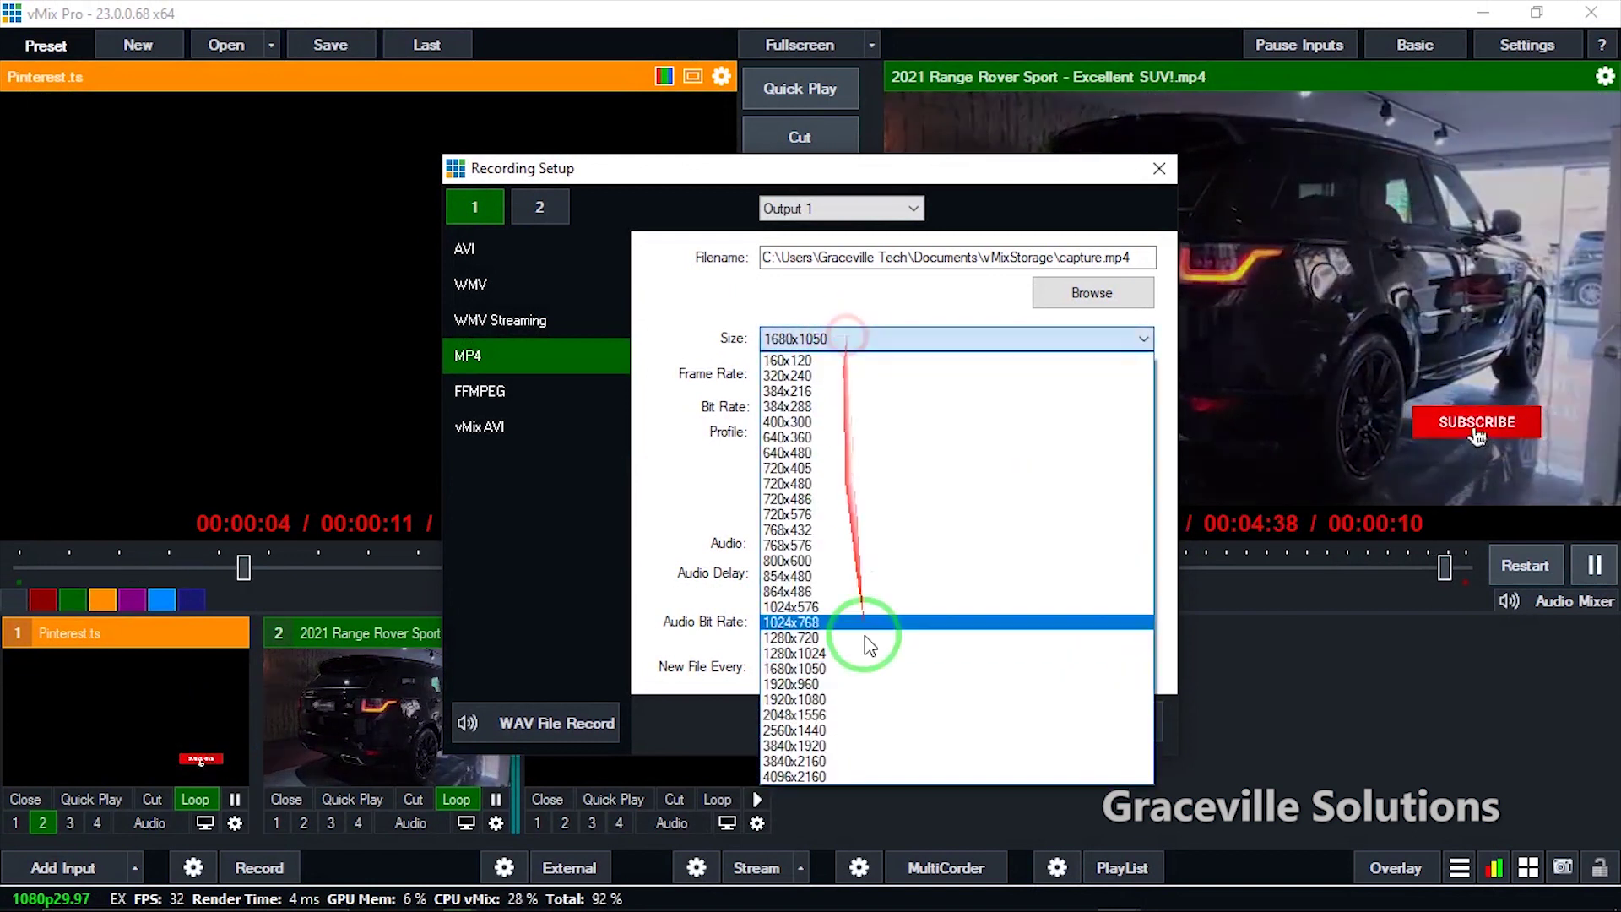
{"action": "left_click", "coordinate": [850, 697]}
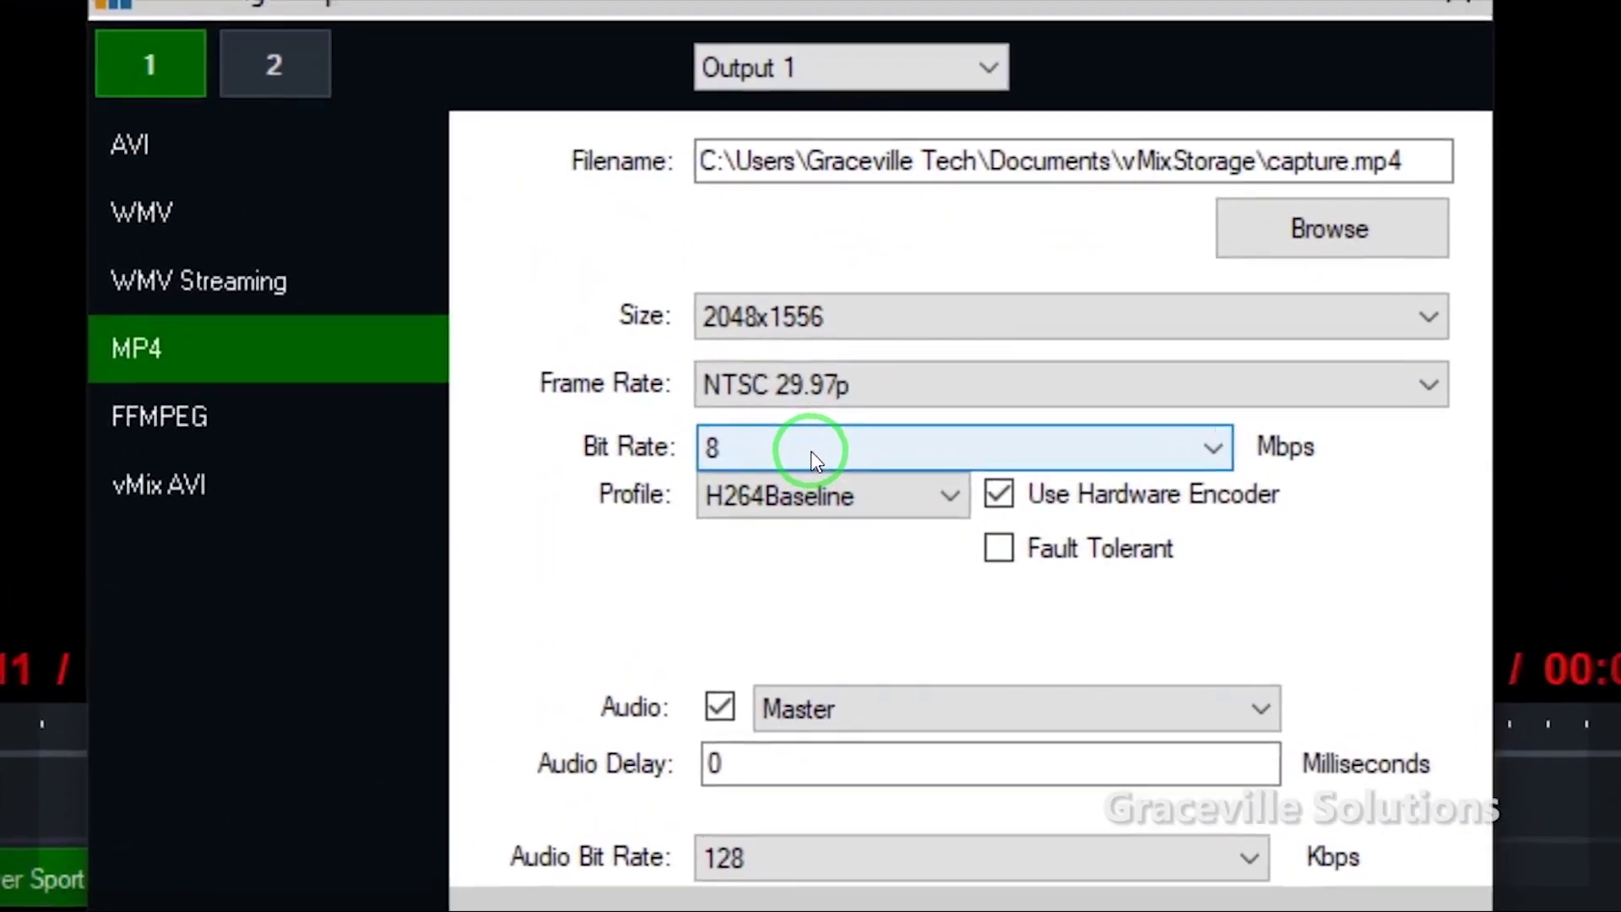
{"action": "left_click", "coordinate": [822, 408]}
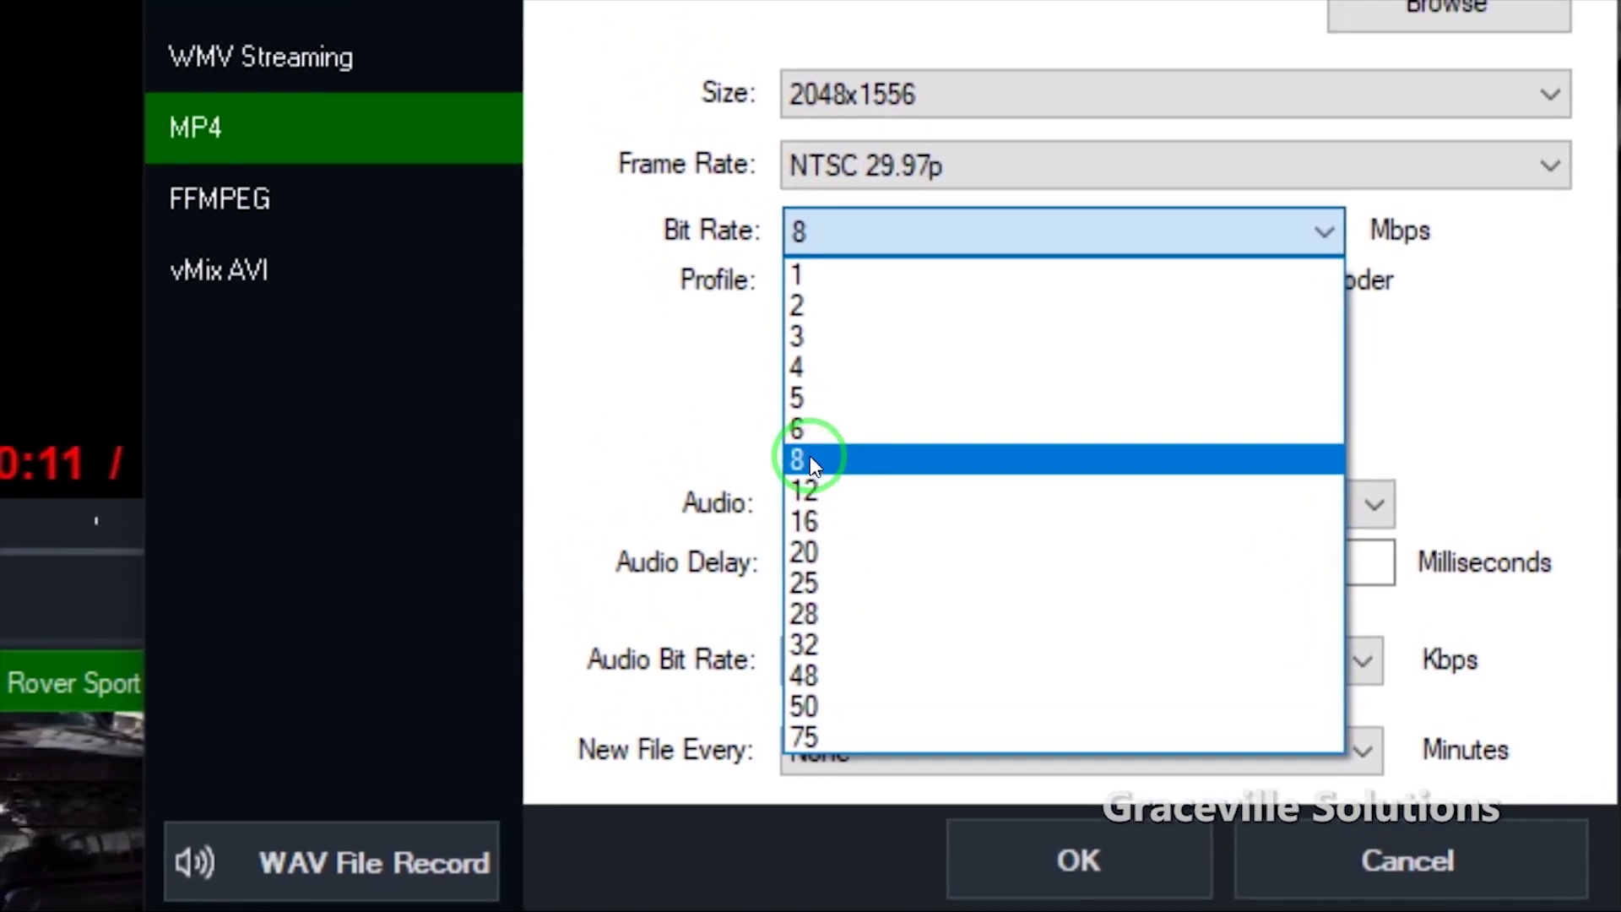
{"action": "left_click", "coordinate": [812, 460]}
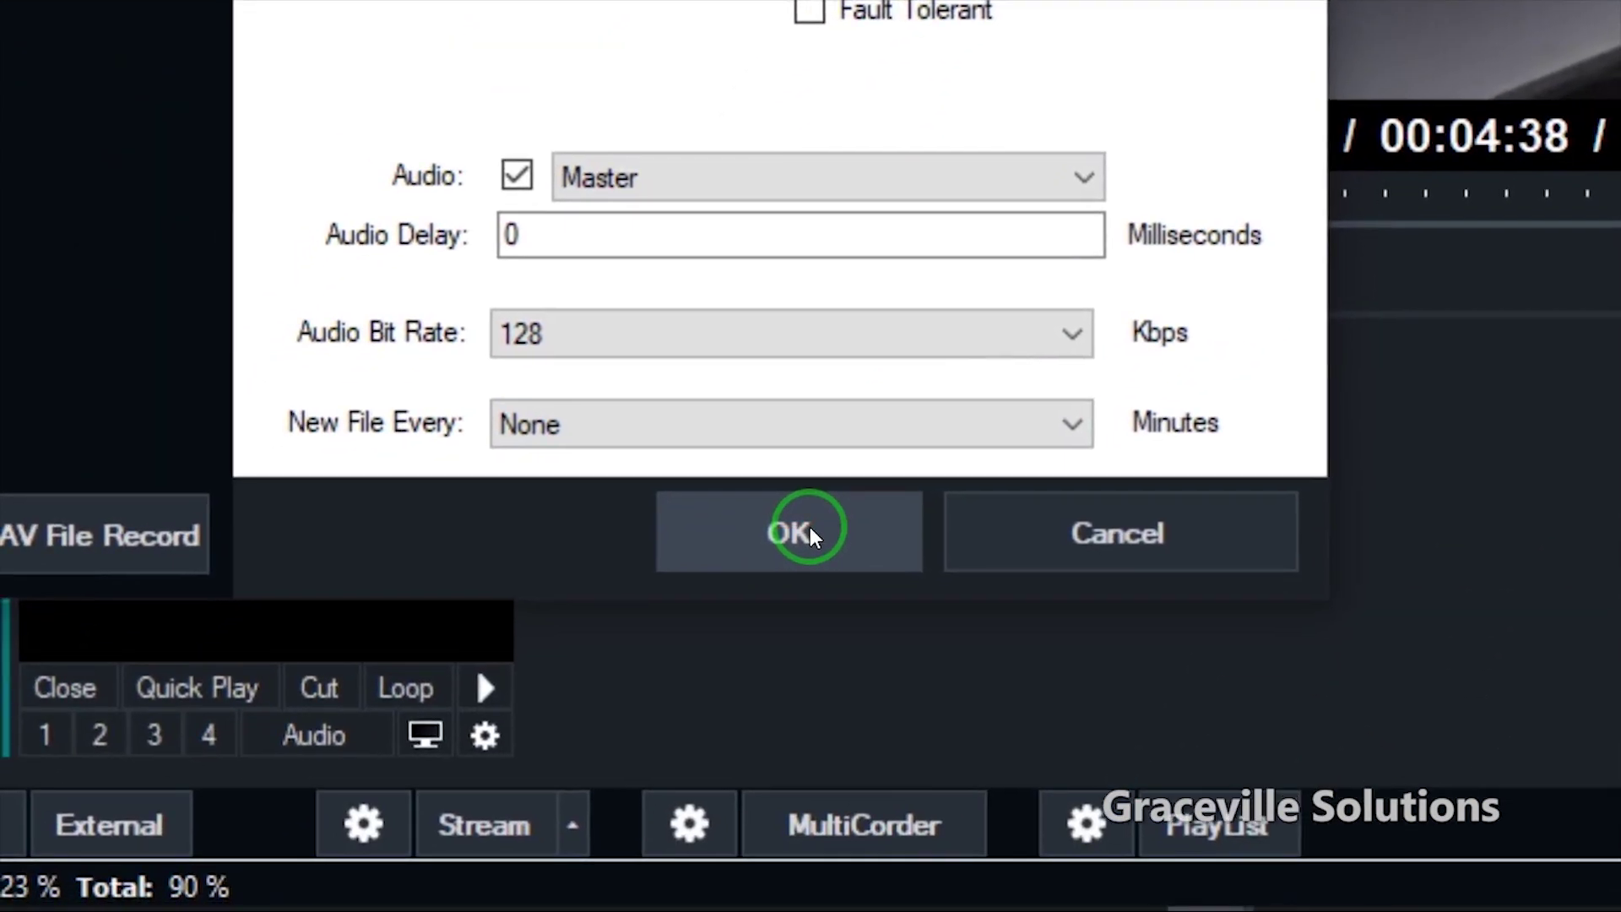
Apply the recording settings and start recording the overlaid car video
{"action": "left_click", "coordinate": [808, 526]}
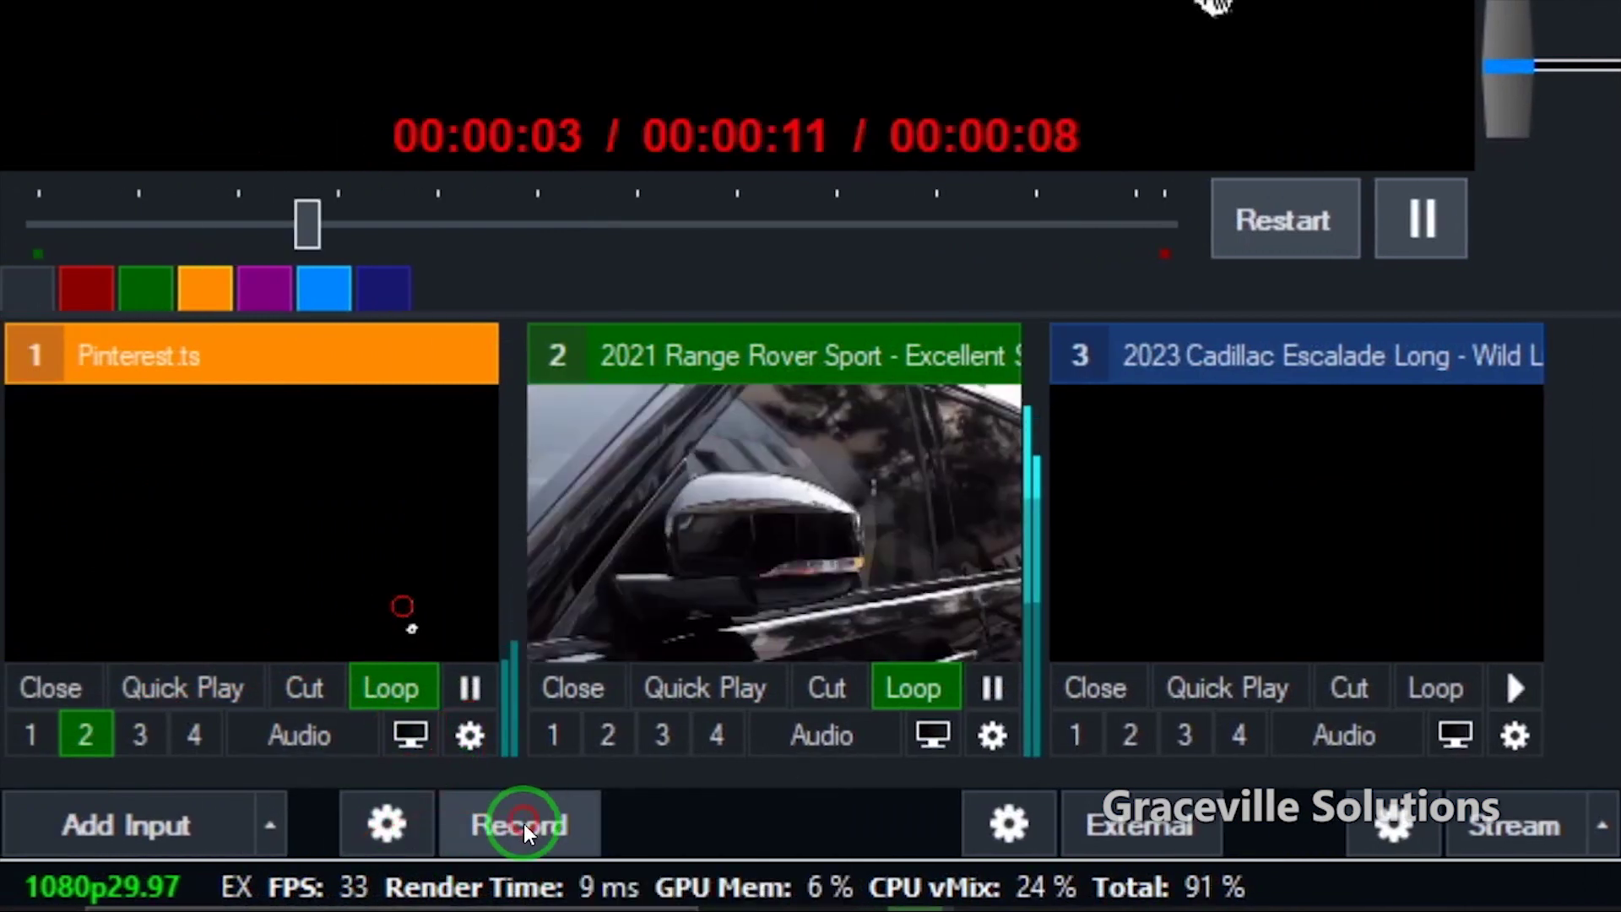
{"action": "left_click", "coordinate": [569, 803]}
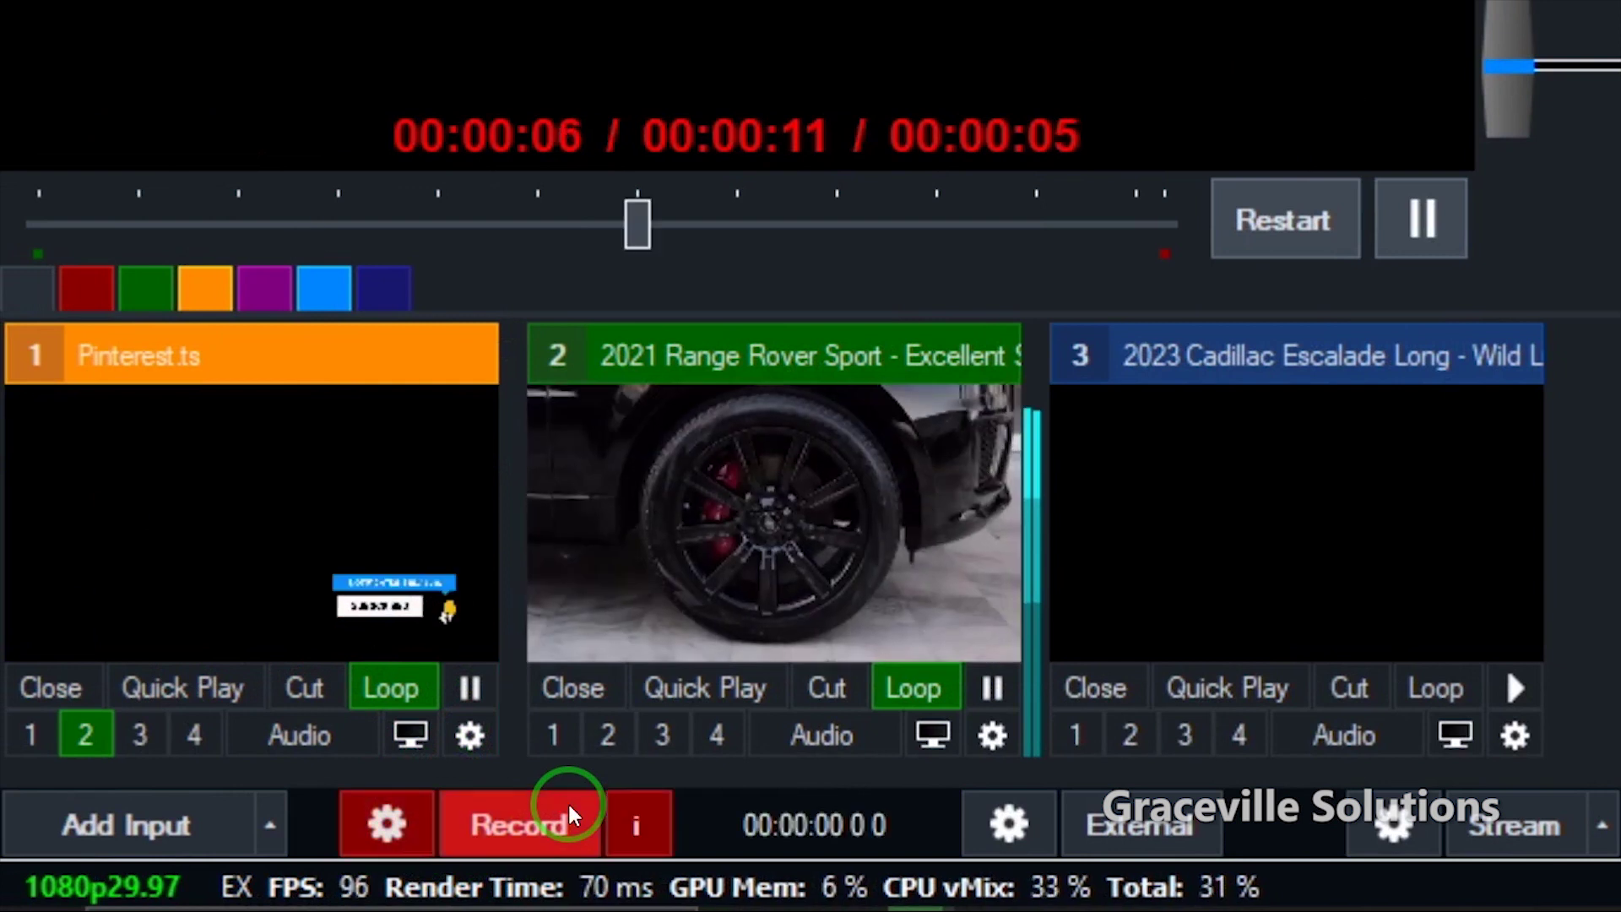